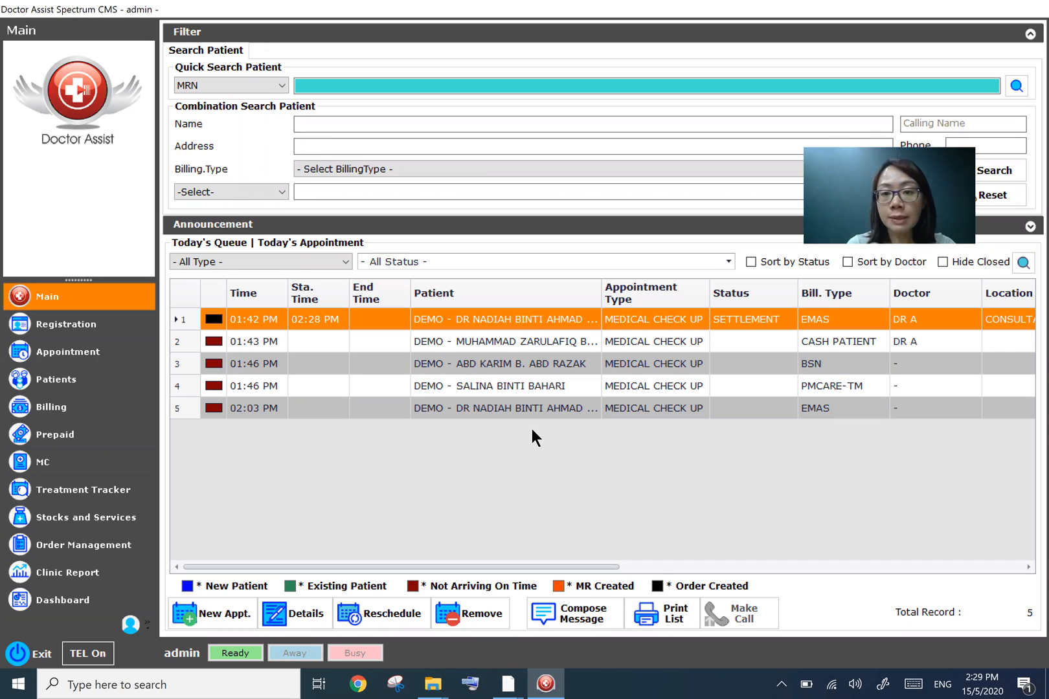
- Open the first queued patient's record and browse the billing type options
{"action": "double_click", "coordinate": [551, 320]}
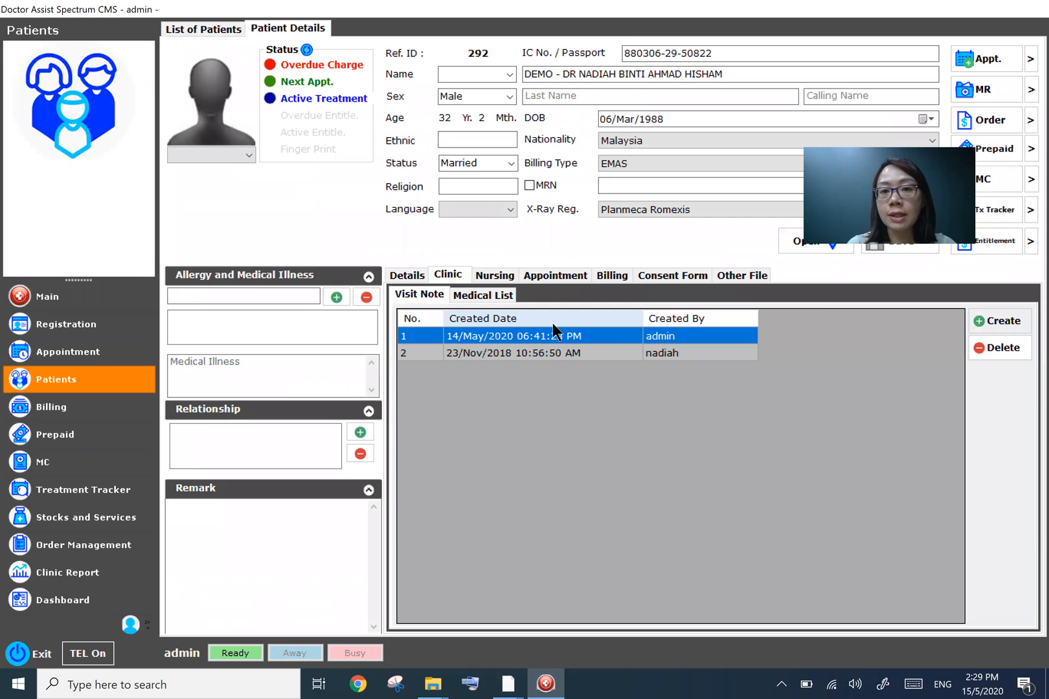
{"action": "right_click", "coordinate": [632, 164]}
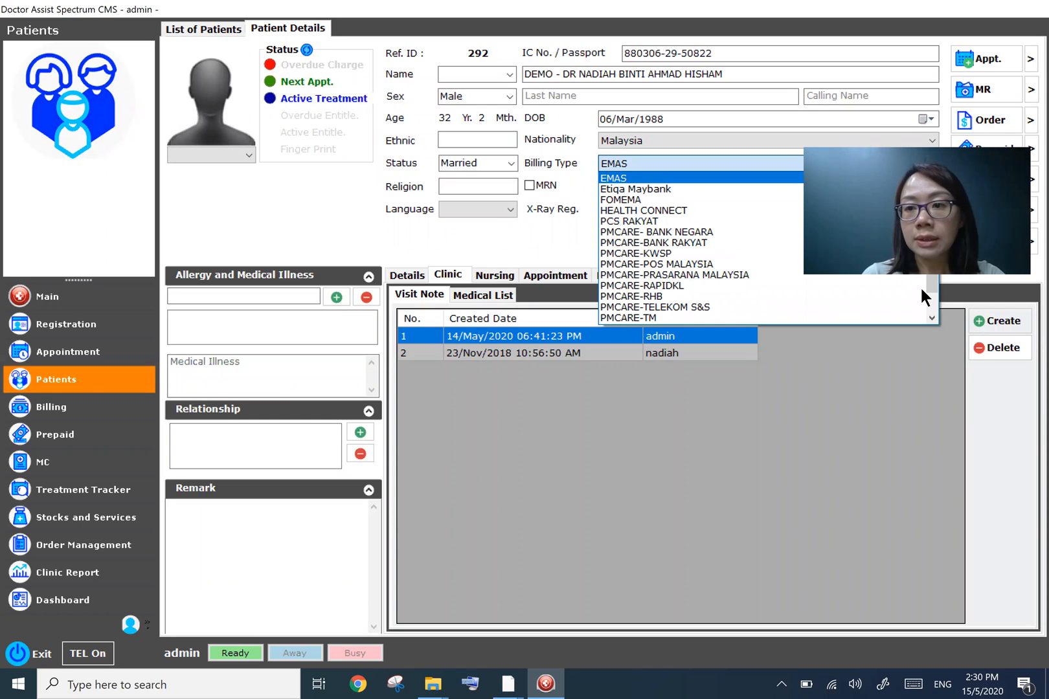
{"action": "scroll", "coordinate": [932, 320], "scroll_direction": "down", "scroll_amount": 1}
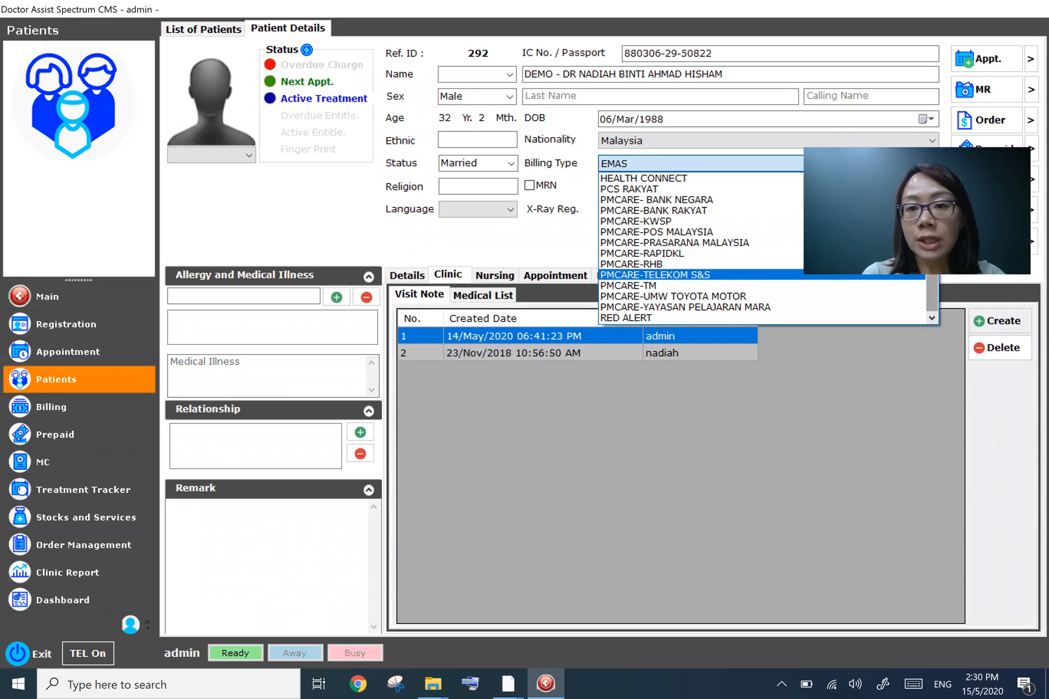
{"action": "left_click", "coordinate": [1000, 325]}
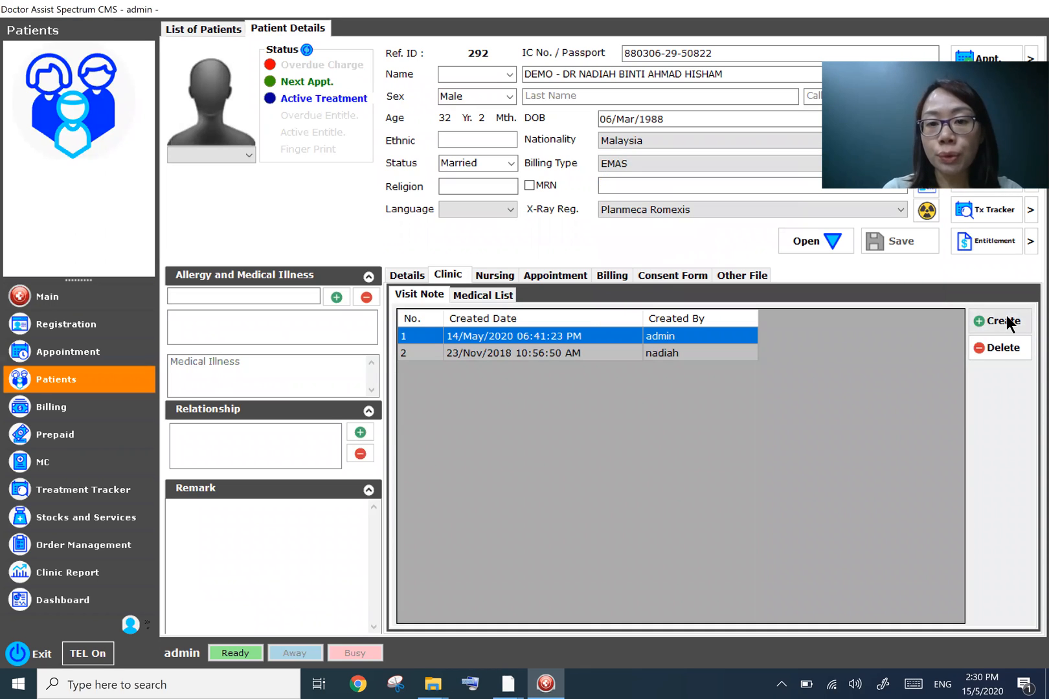
- Create a new visit note for the patient, accepting the panel acknowledgement
{"action": "left_click", "coordinate": [1002, 321]}
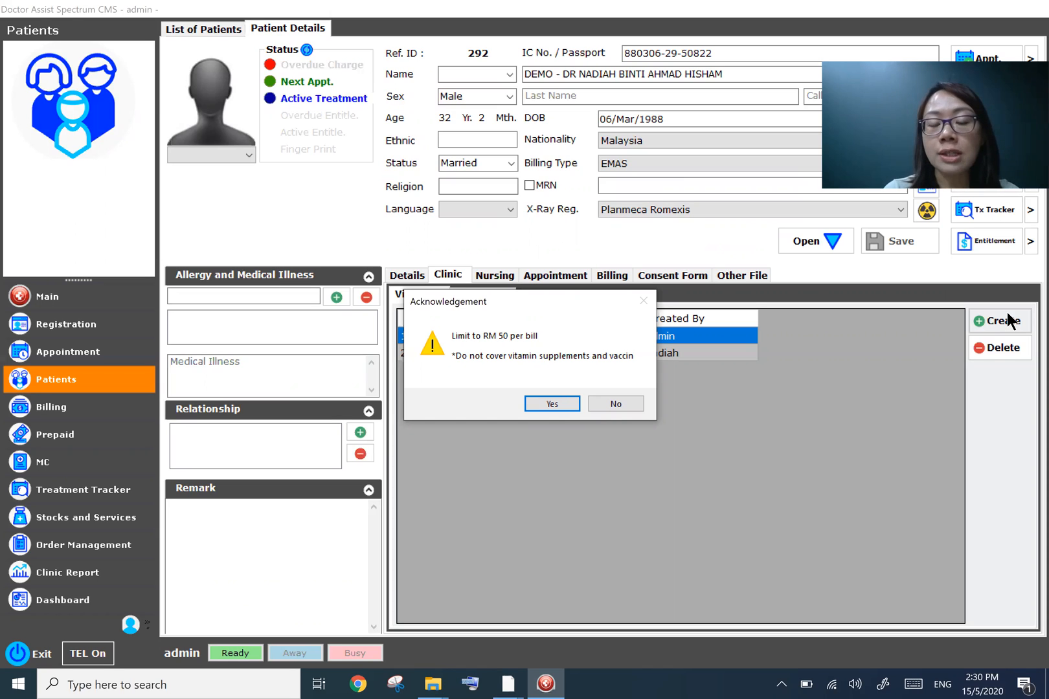
{"action": "left_click", "coordinate": [553, 404]}
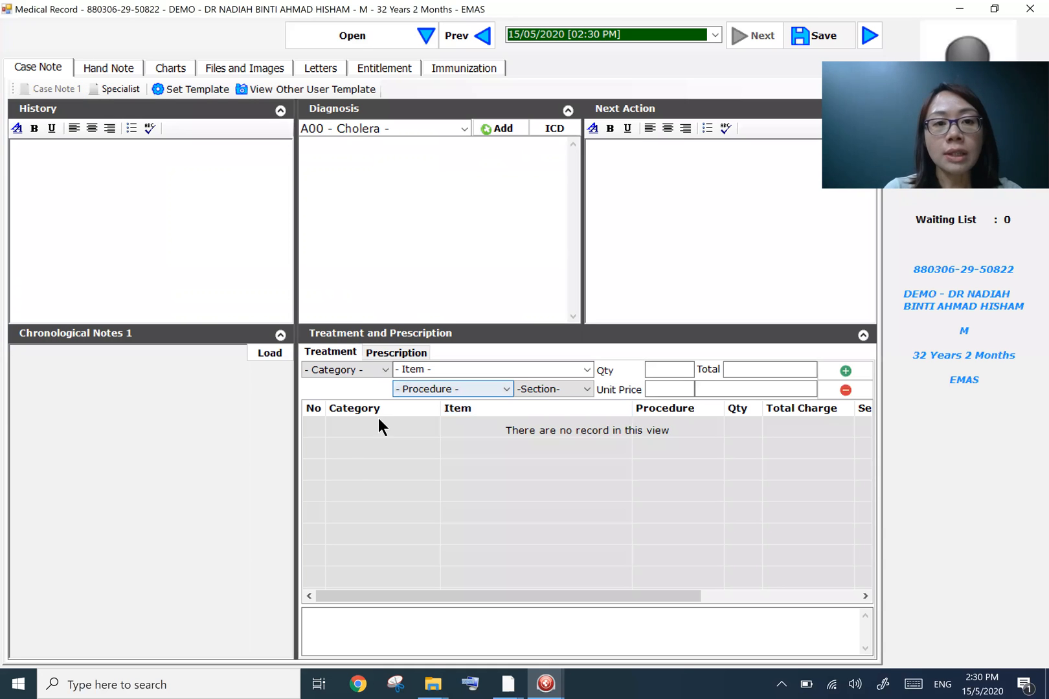
- Load the patient's chronological notes and scroll through the earlier visits
{"action": "left_click", "coordinate": [267, 361]}
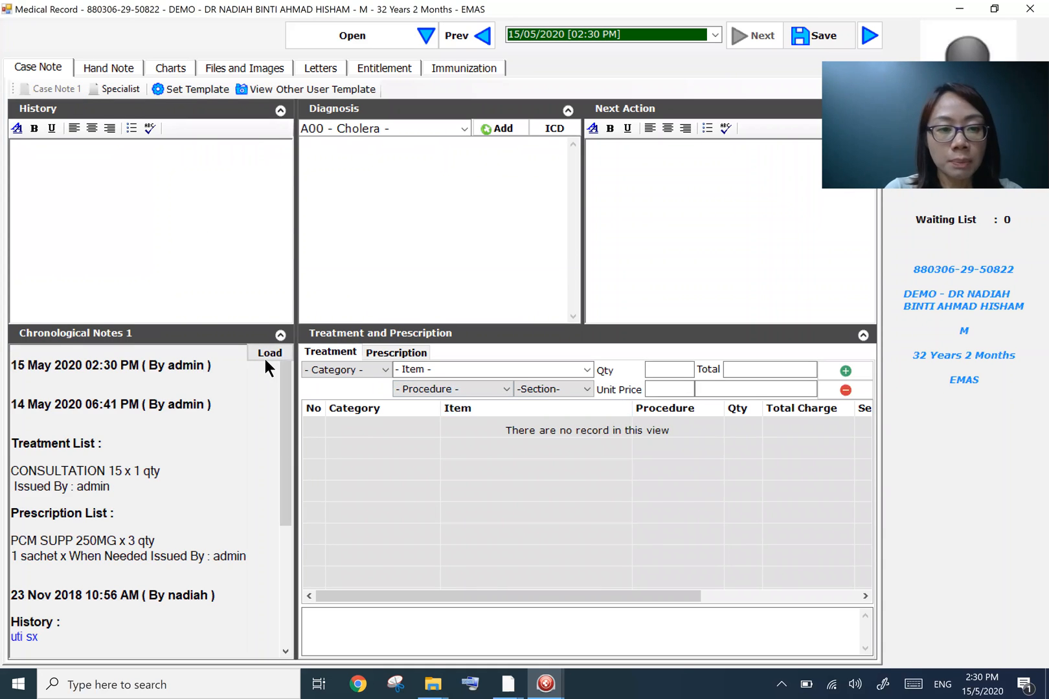
{"action": "scroll", "coordinate": [257, 609], "scroll_direction": "down", "scroll_amount": 3}
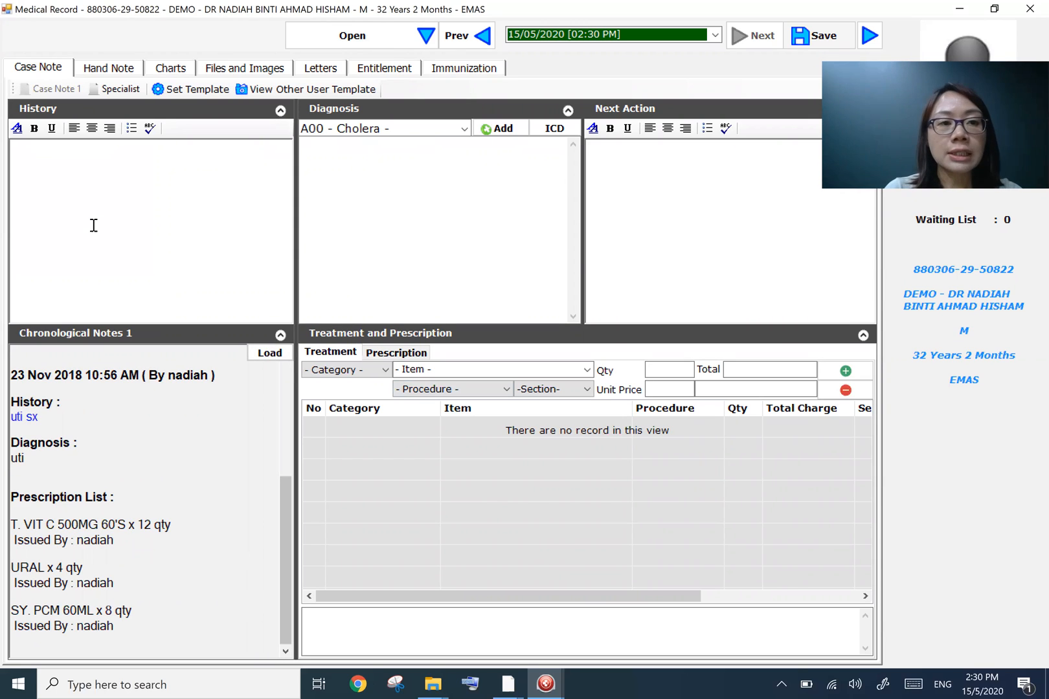
{"action": "left_click", "coordinate": [94, 225]}
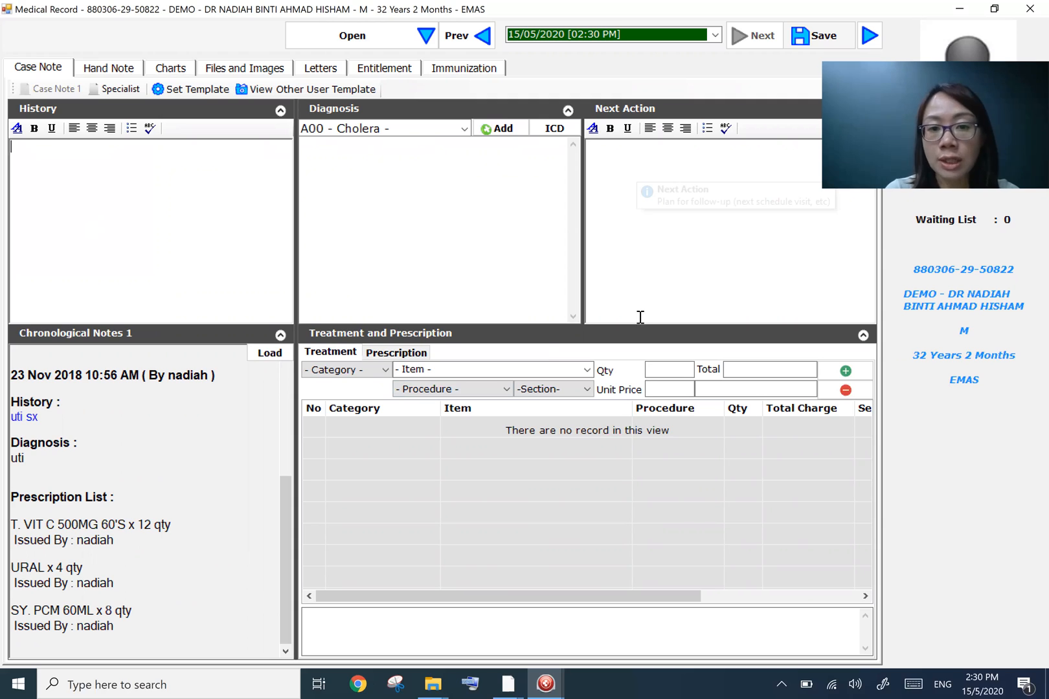
- Add a CONSULTATION category treatment with item CONSULTATION 25, quantity 1, to the visit
{"action": "left_click", "coordinate": [385, 371]}
{"action": "key", "text": "Return"}
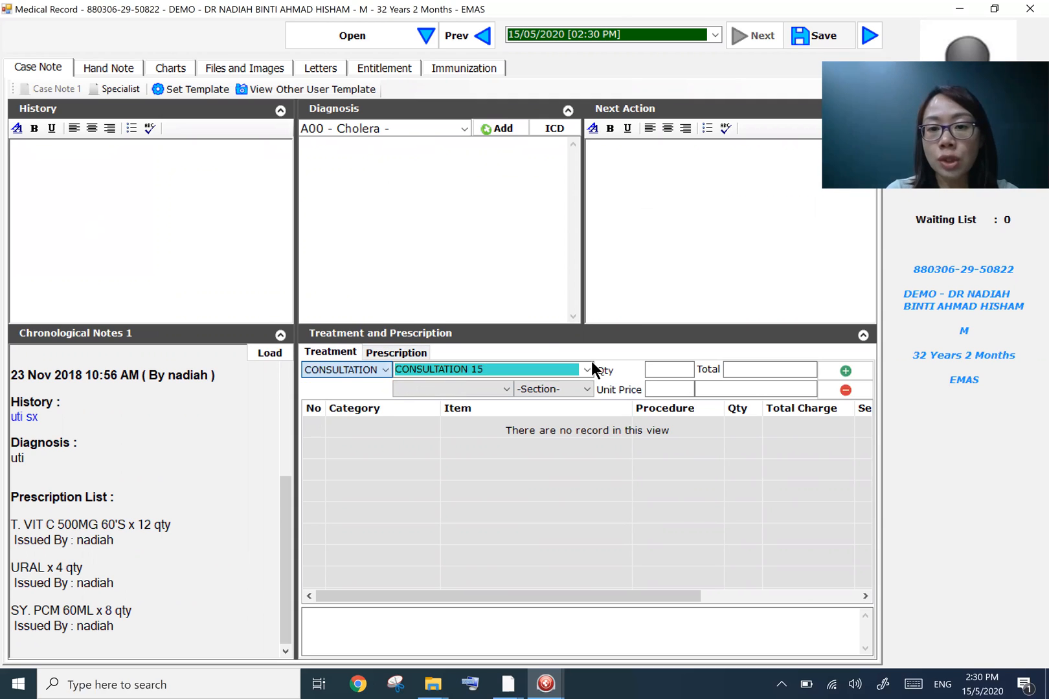
{"action": "left_click", "coordinate": [587, 370]}
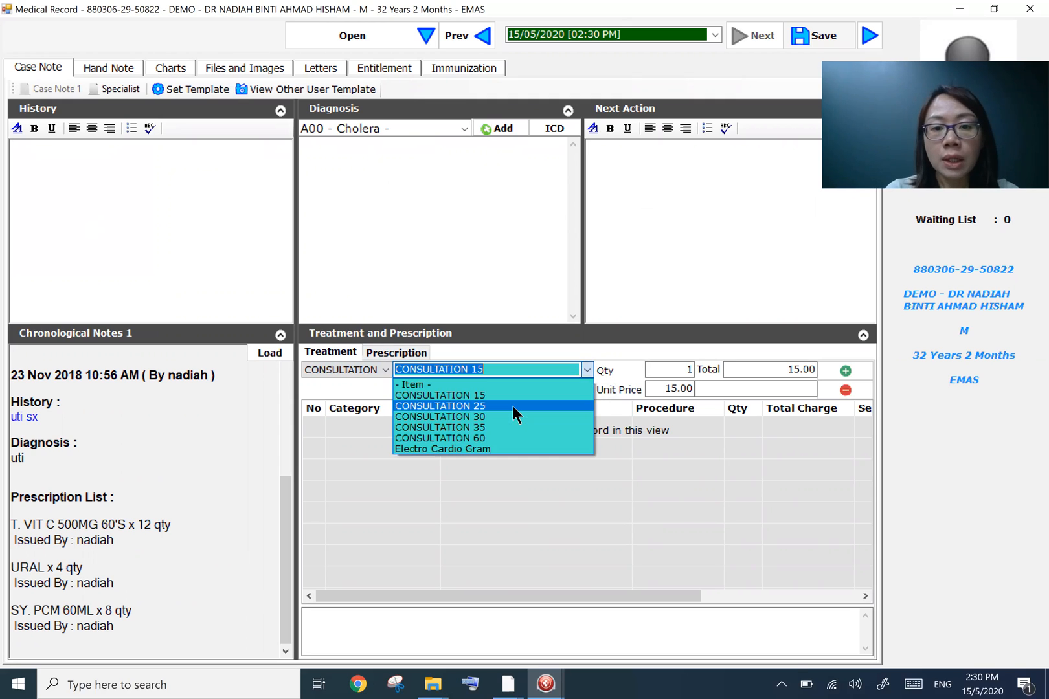
{"action": "left_click", "coordinate": [519, 410]}
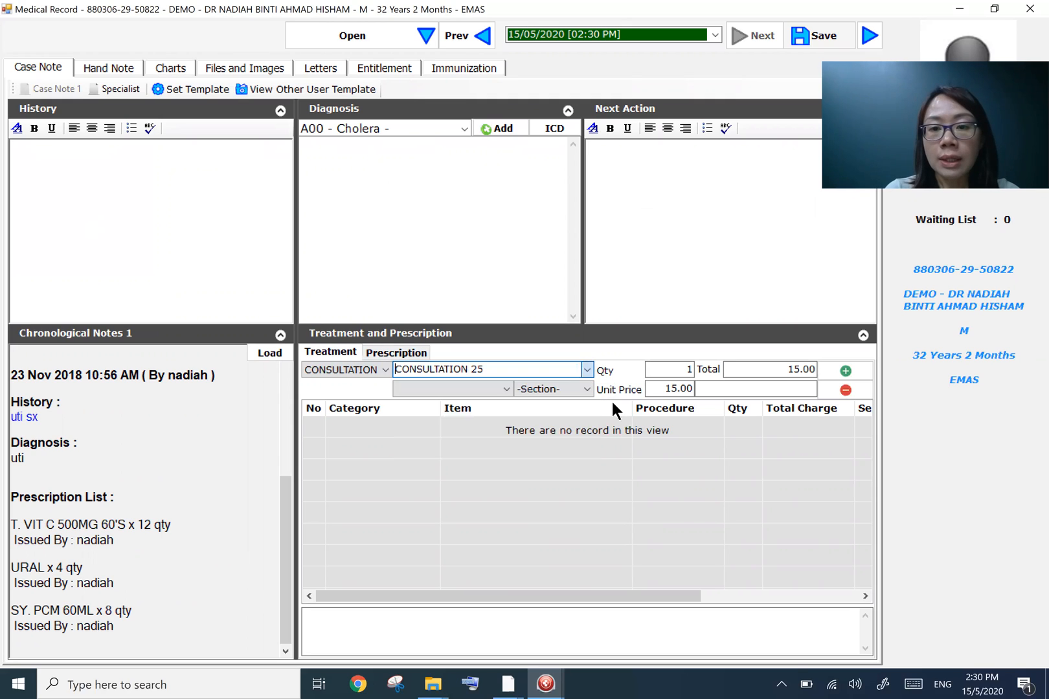
{"action": "left_click", "coordinate": [847, 373]}
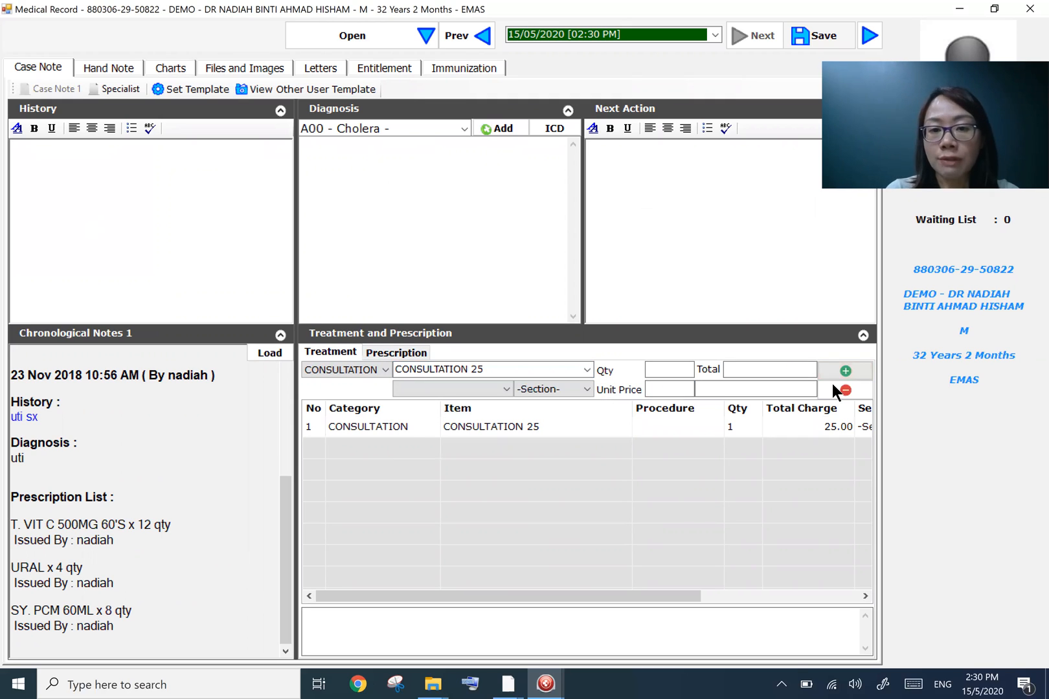
- Check the prescription section, close the medical record and return to the queue
{"action": "left_click", "coordinate": [411, 356]}
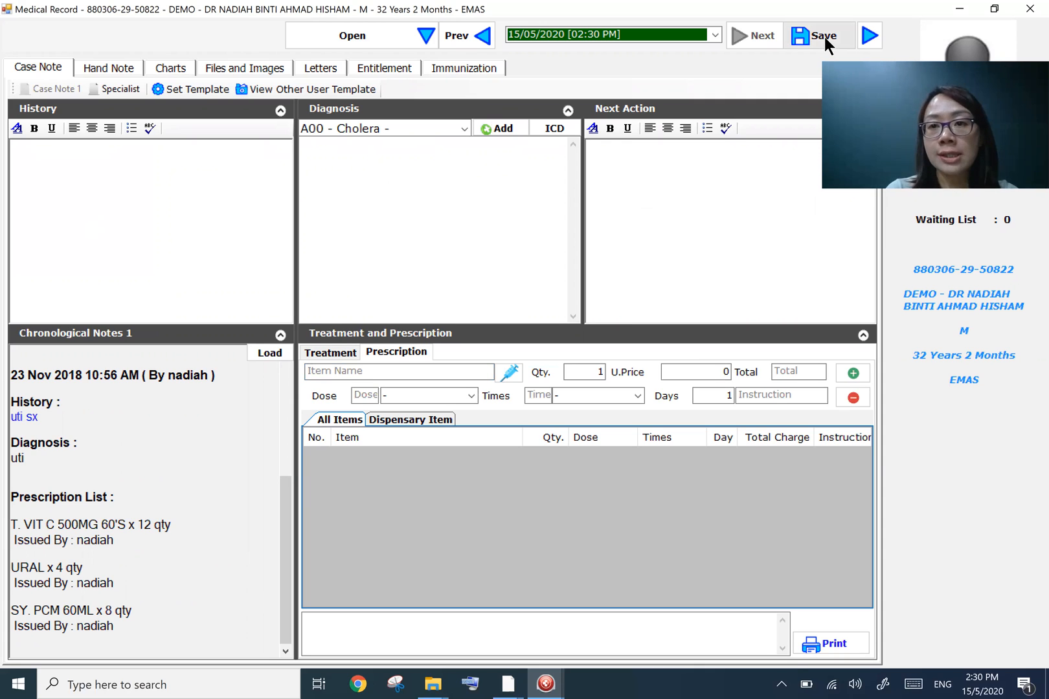
{"action": "left_click", "coordinate": [1029, 9]}
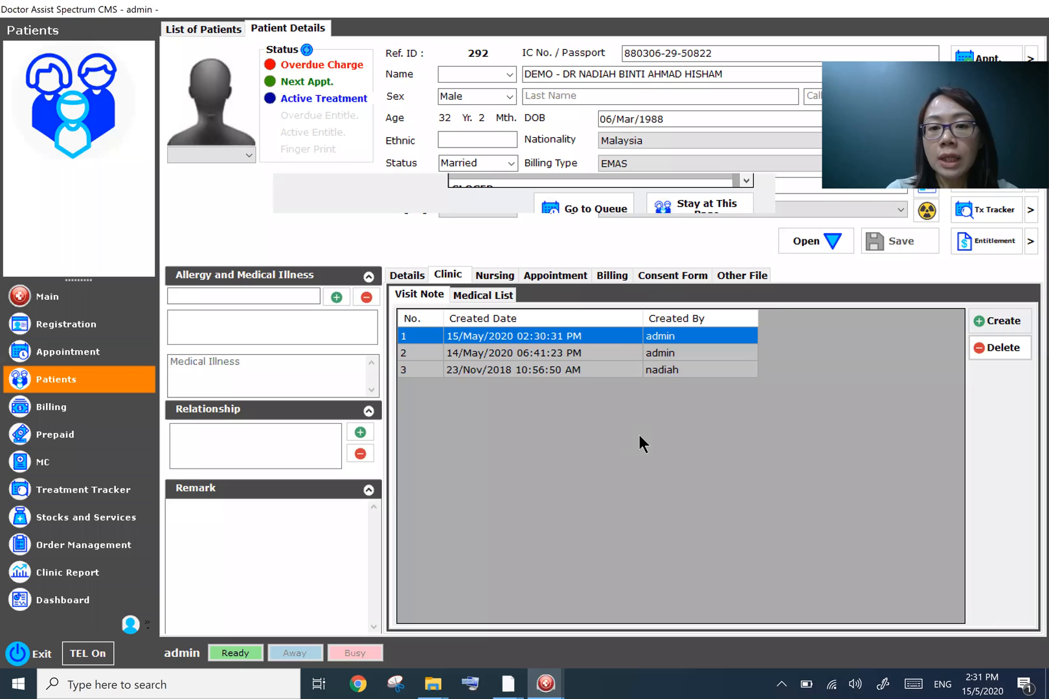
{"action": "left_click", "coordinate": [613, 541]}
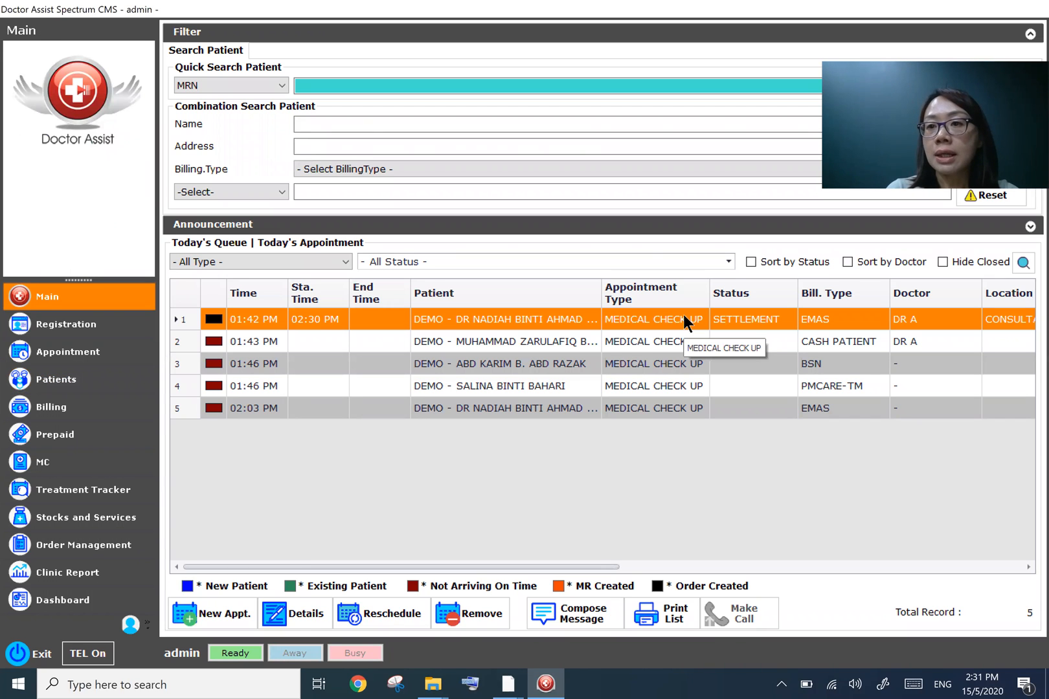
- Reopen the patient's record from the queue and open their overdue charges in billing
{"action": "double_click", "coordinate": [764, 319]}
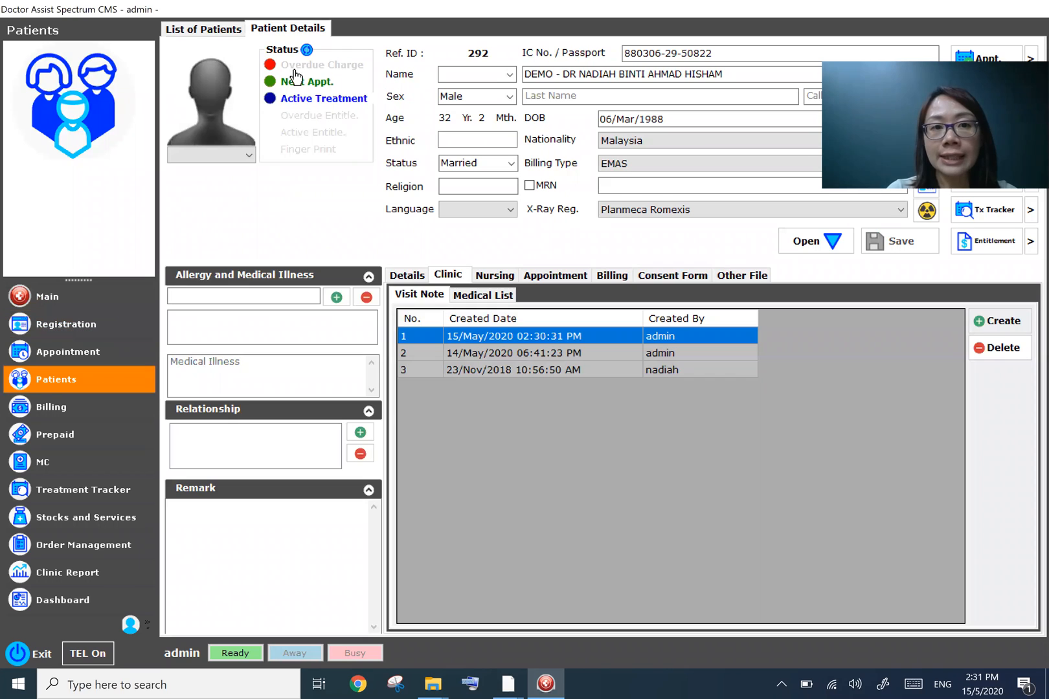
{"action": "left_click", "coordinate": [296, 68]}
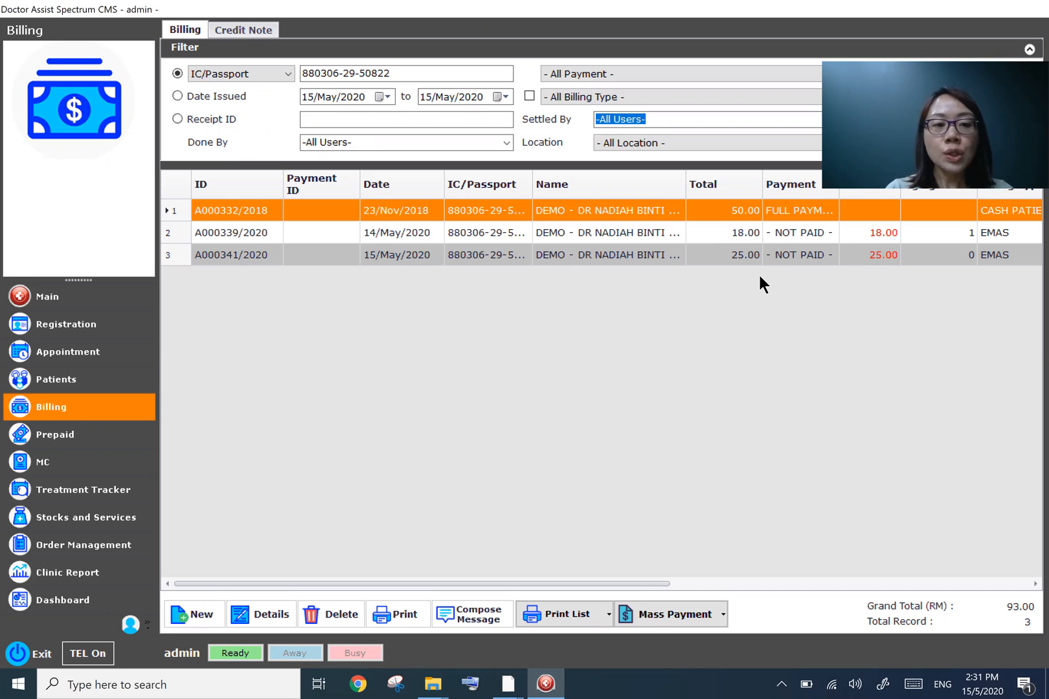
- Open the Invoice Summary Group By Panel report from the clinic reports
{"action": "left_click", "coordinate": [111, 584]}
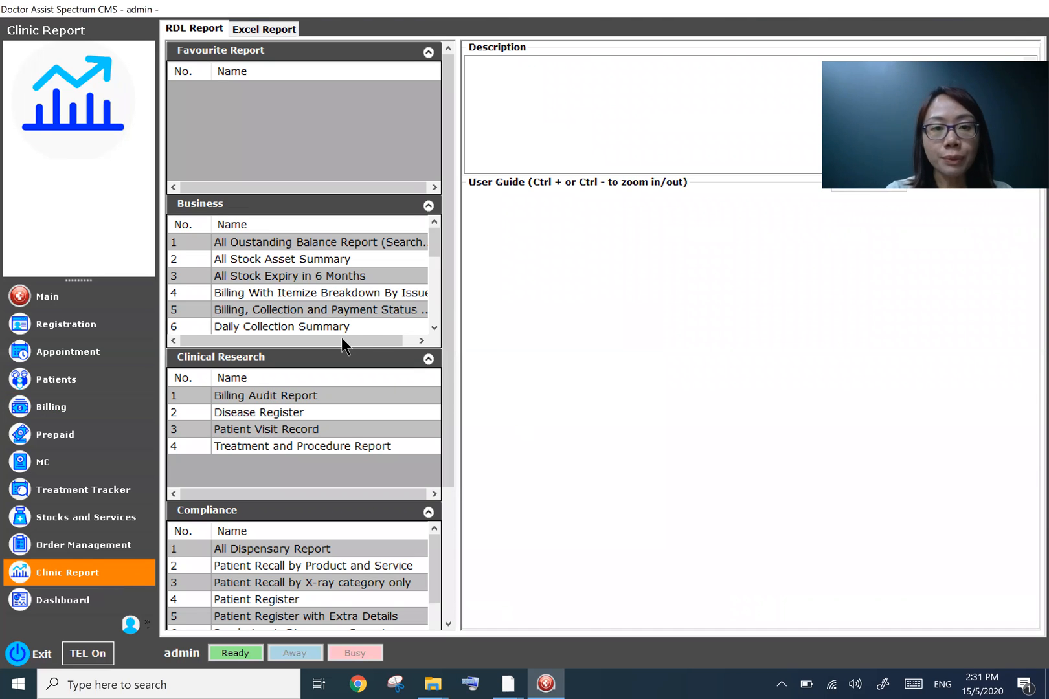
{"action": "left_click", "coordinate": [421, 341]}
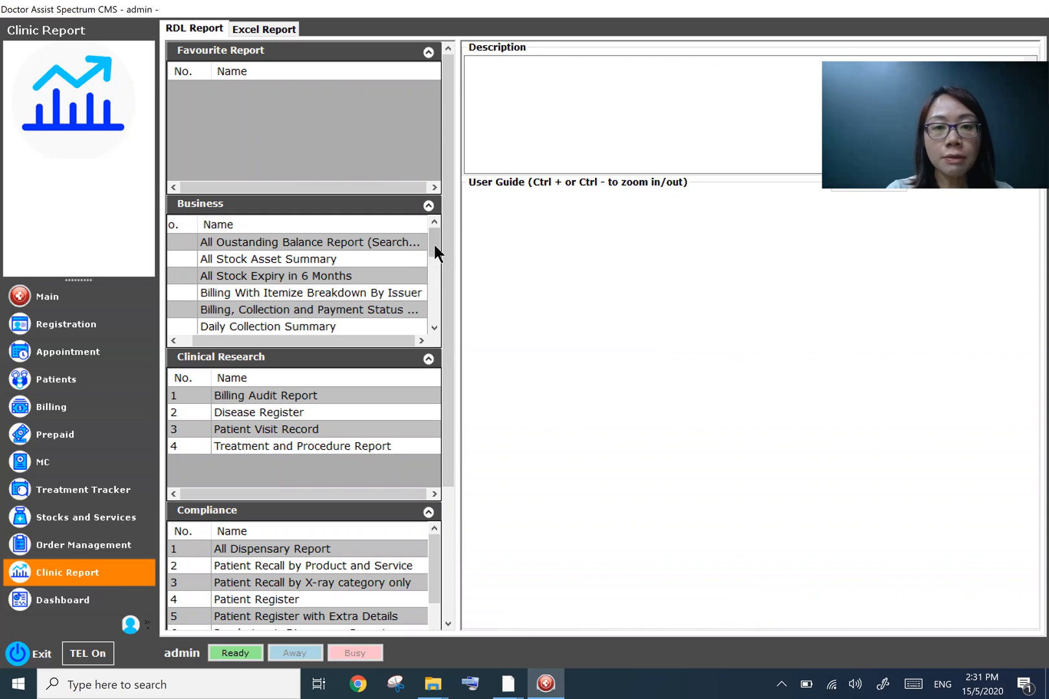
{"action": "scroll", "coordinate": [425, 260], "scroll_direction": "down", "scroll_amount": 2}
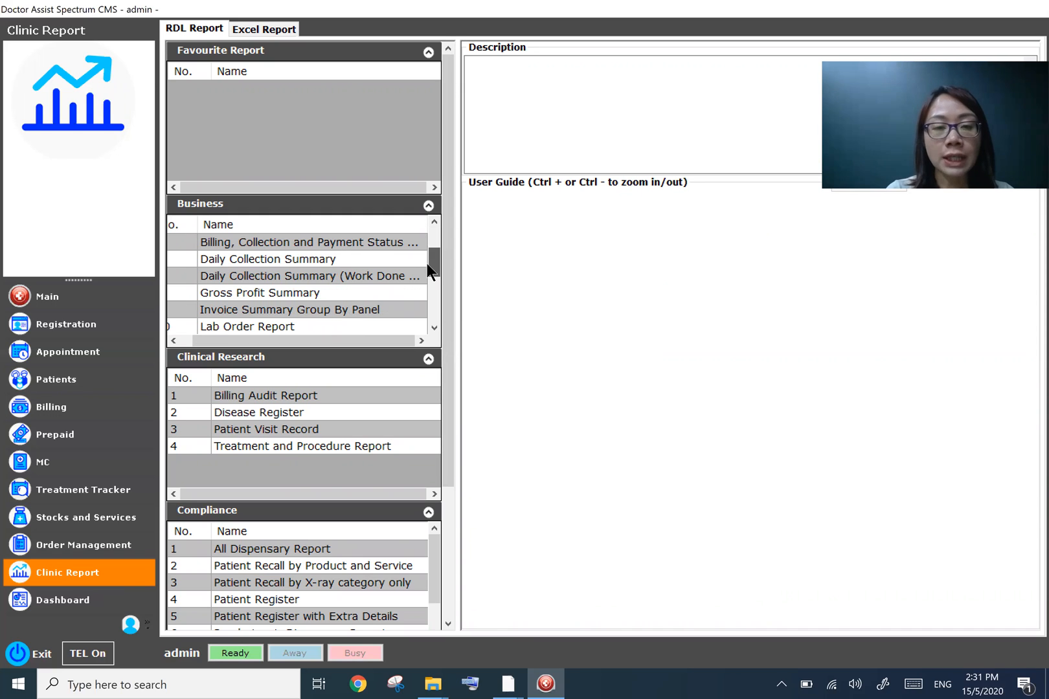
{"action": "left_click", "coordinate": [332, 310]}
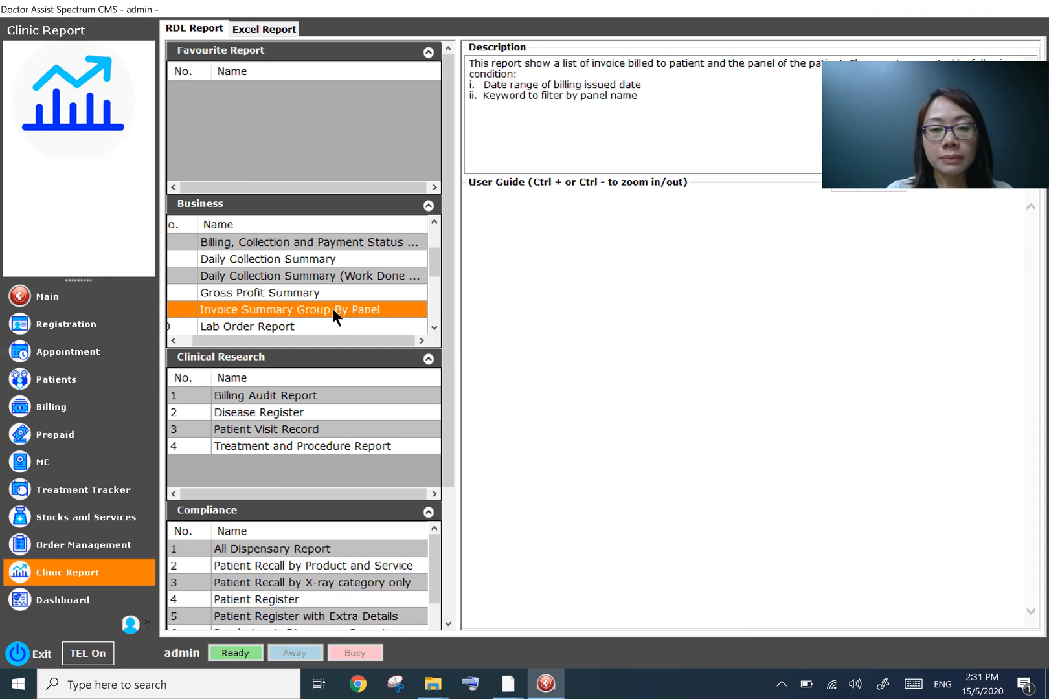
{"action": "left_click", "coordinate": [545, 684]}
{"action": "left_click", "coordinate": [546, 685]}
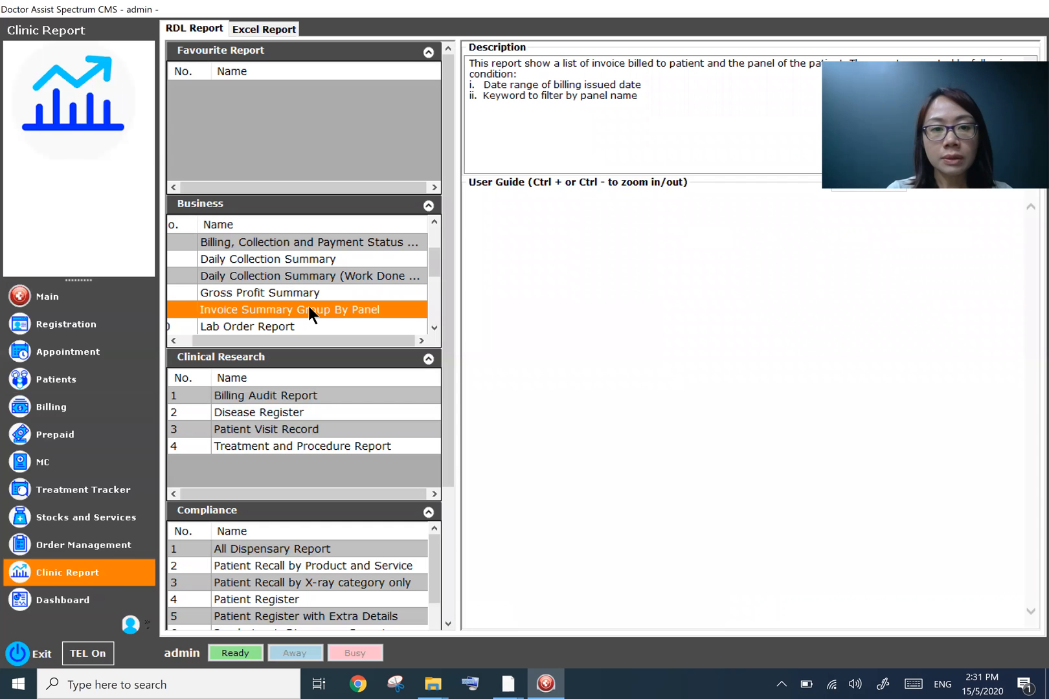
{"action": "left_click_drag", "start_coordinate": [269, 344], "coordinate": [191, 308]}
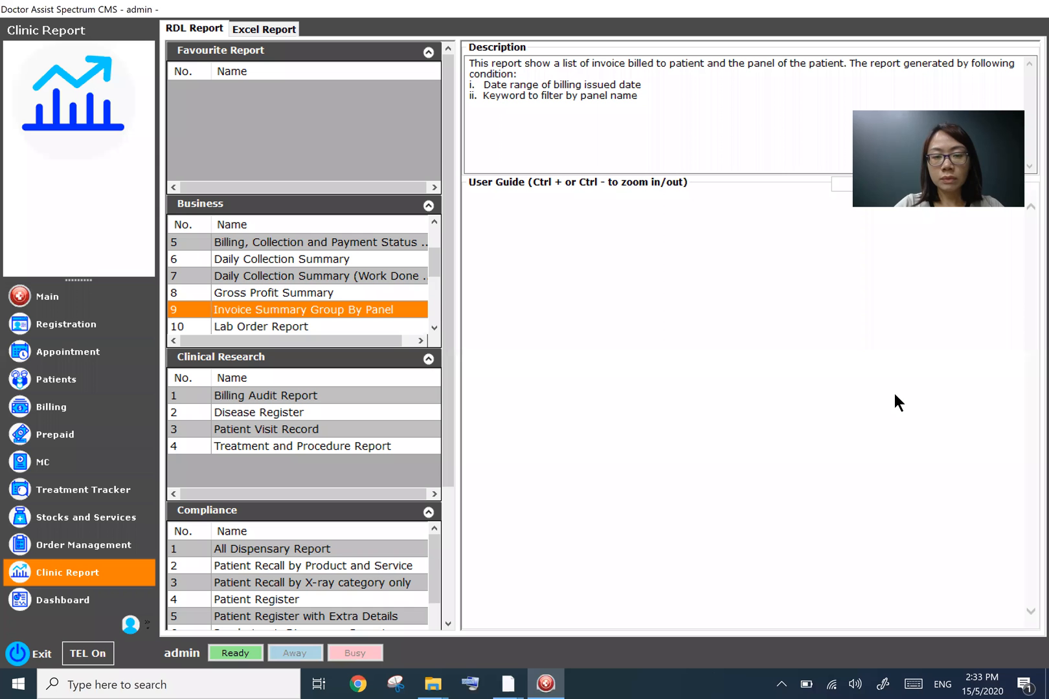
{"action": "double_click", "coordinate": [296, 309]}
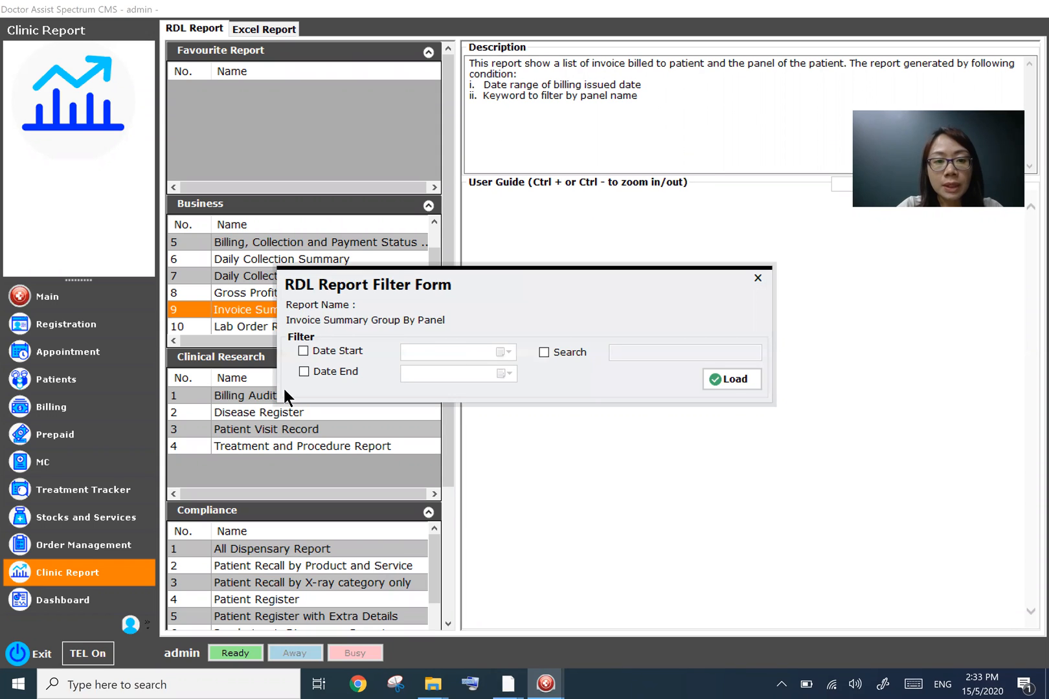
- Enable the date filters and set the report range from 01/May/2020 to 15/May/2020
{"action": "left_click", "coordinate": [303, 351]}
{"action": "left_click", "coordinate": [304, 371]}
{"action": "left_click", "coordinate": [504, 352]}
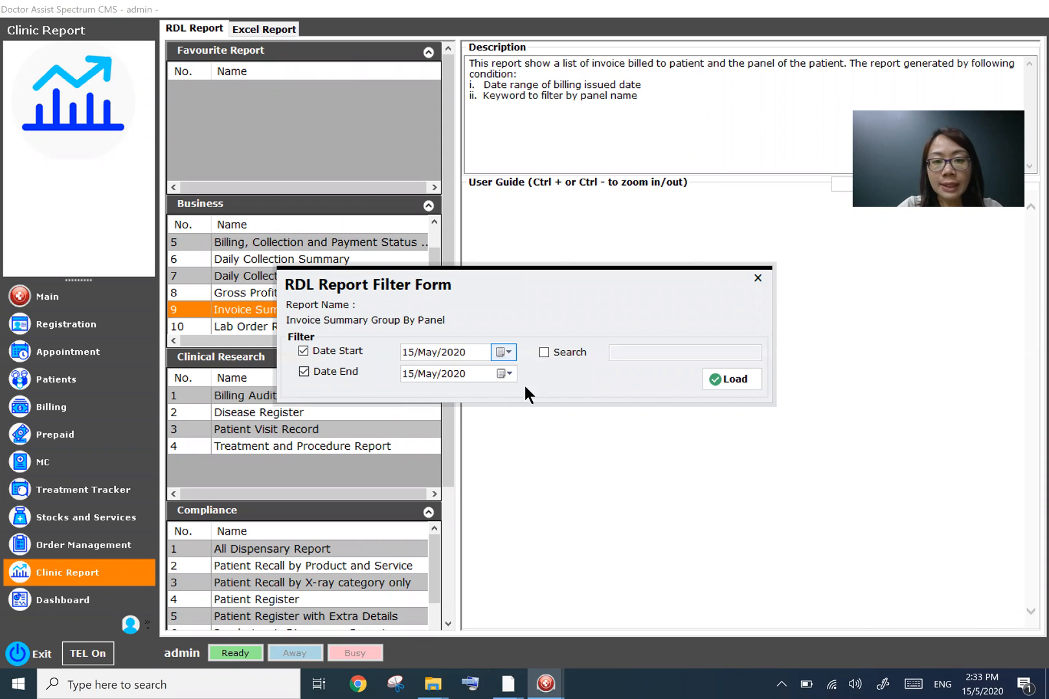
{"action": "left_click", "coordinate": [534, 404]}
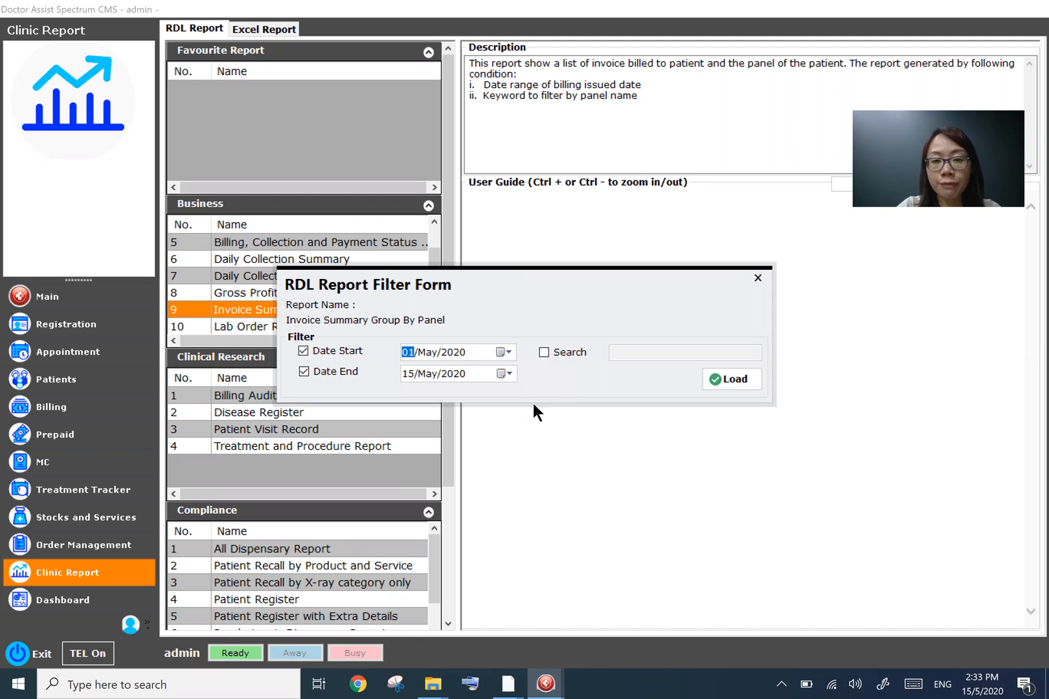
{"action": "left_click", "coordinate": [510, 352]}
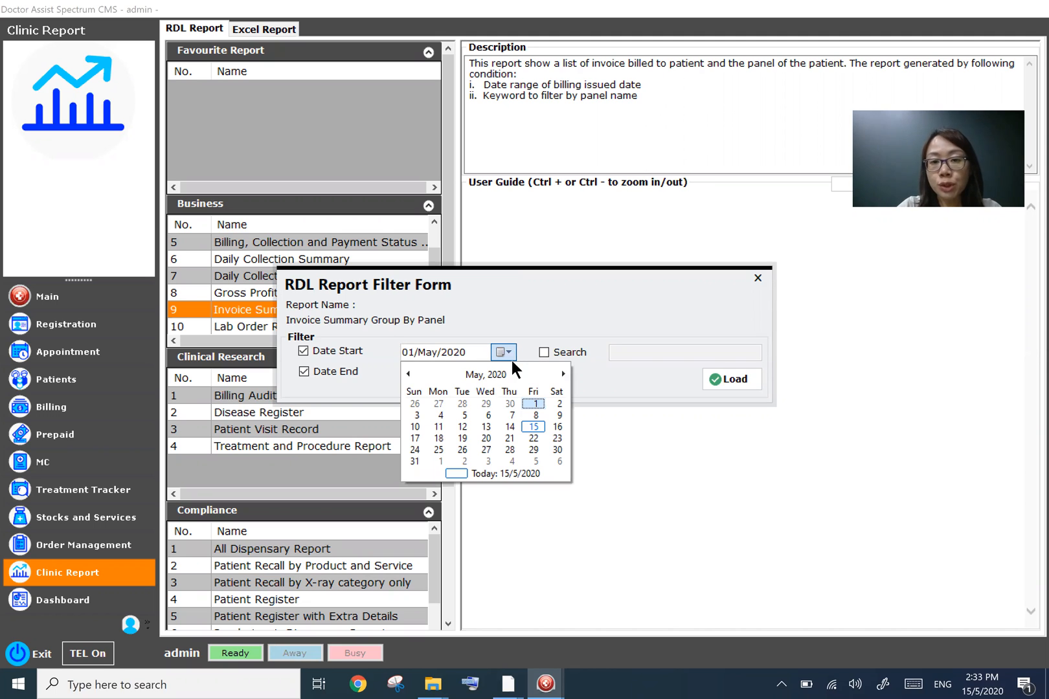
{"action": "left_click", "coordinate": [550, 354]}
- Filter by the EMAS panel keyword, load the report and review the invoice list
{"action": "left_click", "coordinate": [544, 353]}
{"action": "left_click", "coordinate": [621, 353]}
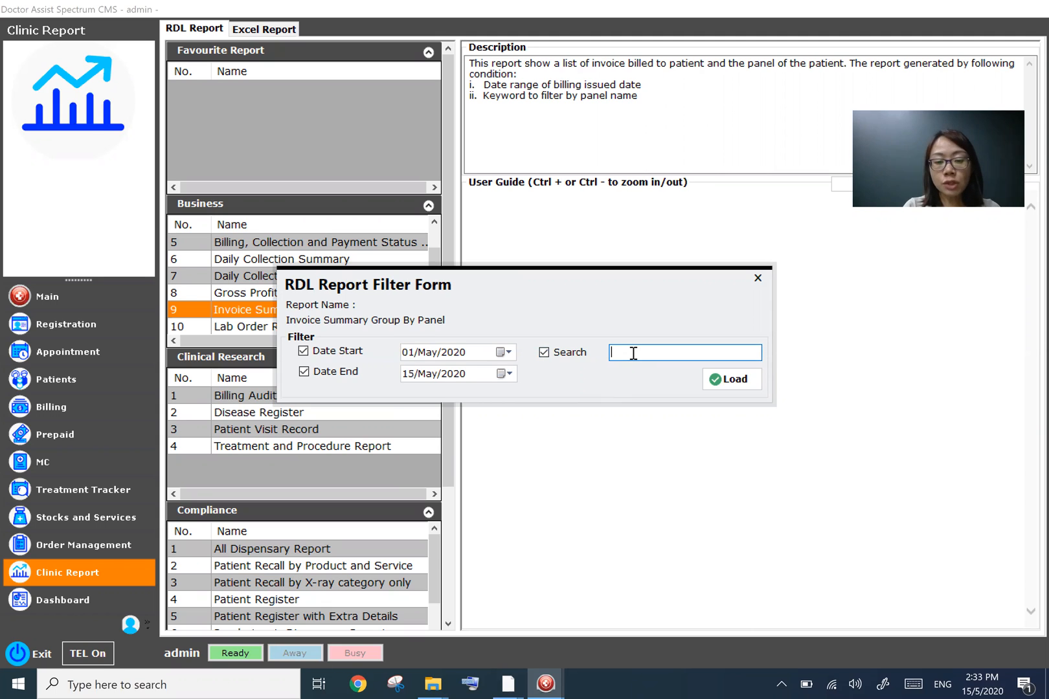
{"action": "type", "text": "em"}
{"action": "key", "text": "Down"}
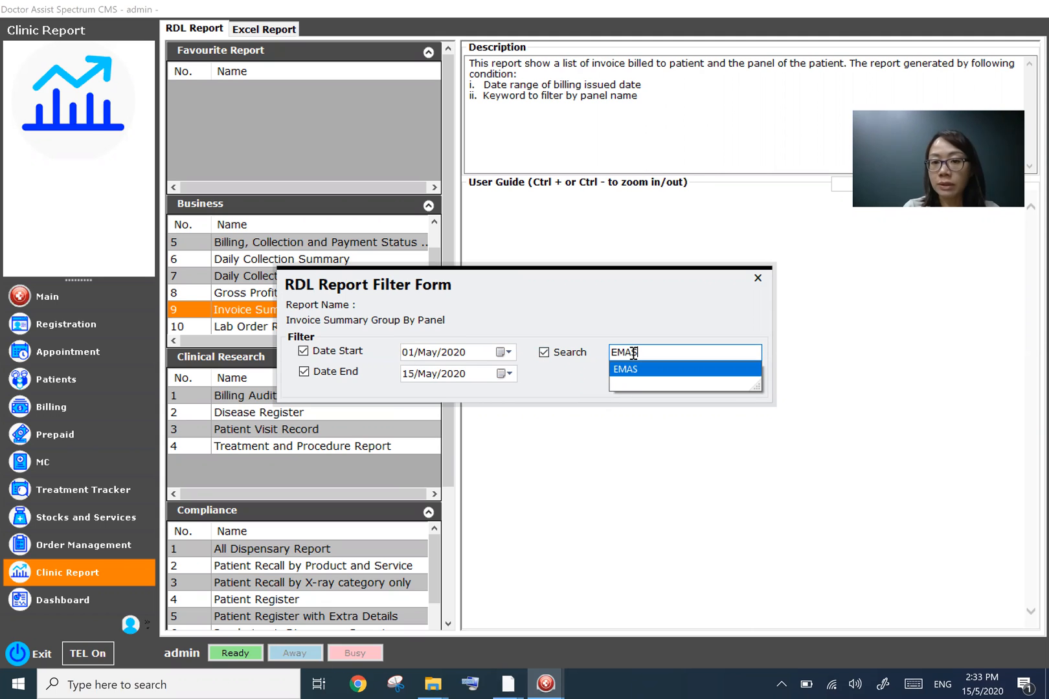
{"action": "key", "text": "Return"}
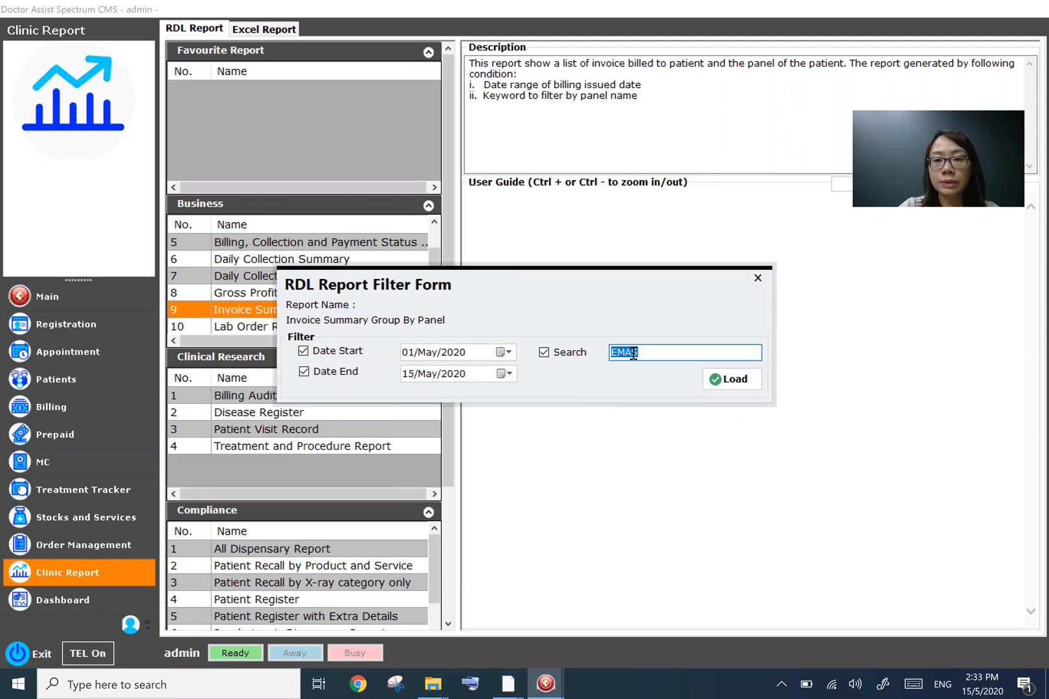
{"action": "left_click", "coordinate": [716, 377]}
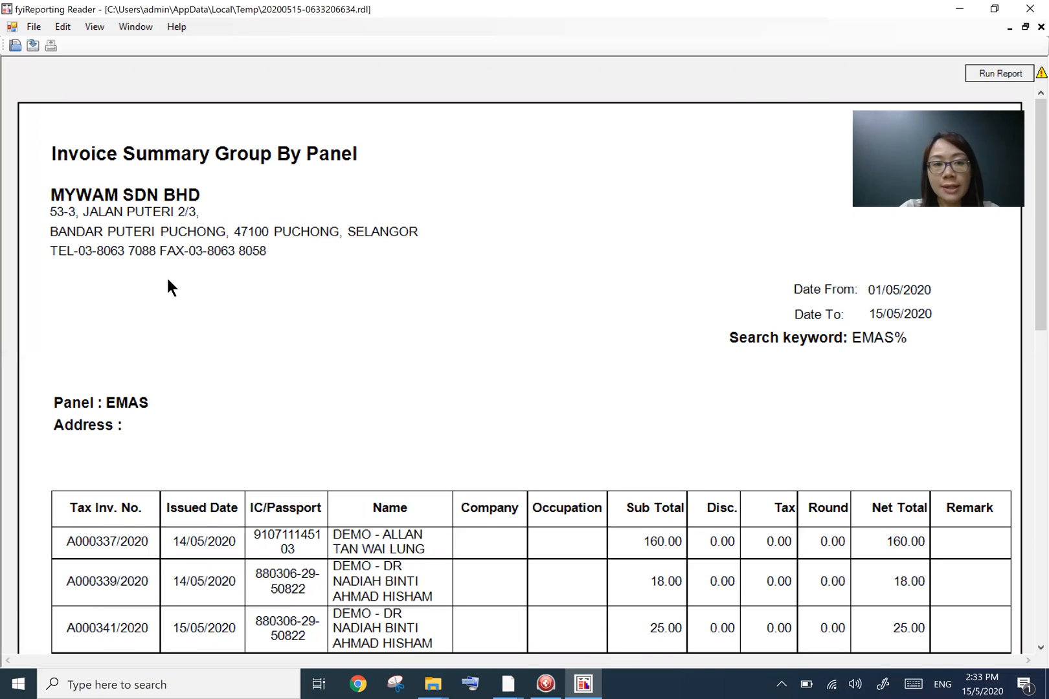
{"action": "scroll", "coordinate": [184, 366], "scroll_direction": "down", "scroll_amount": 3}
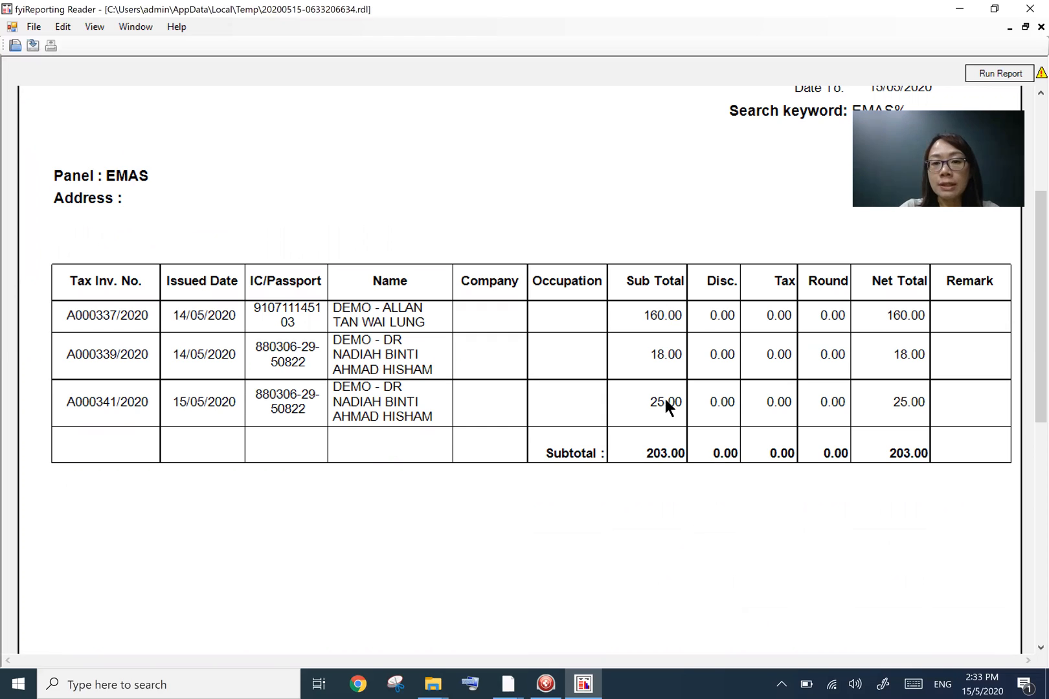
{"action": "scroll", "coordinate": [826, 569], "scroll_direction": "up", "scroll_amount": 3}
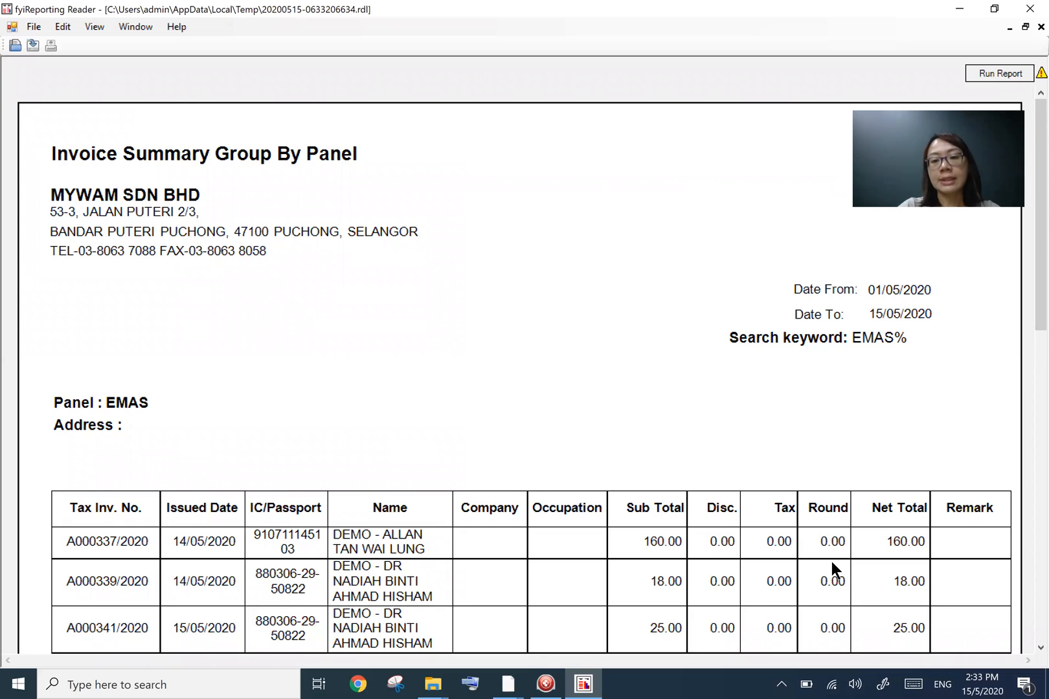
{"action": "scroll", "coordinate": [832, 570], "scroll_direction": "down", "scroll_amount": 2}
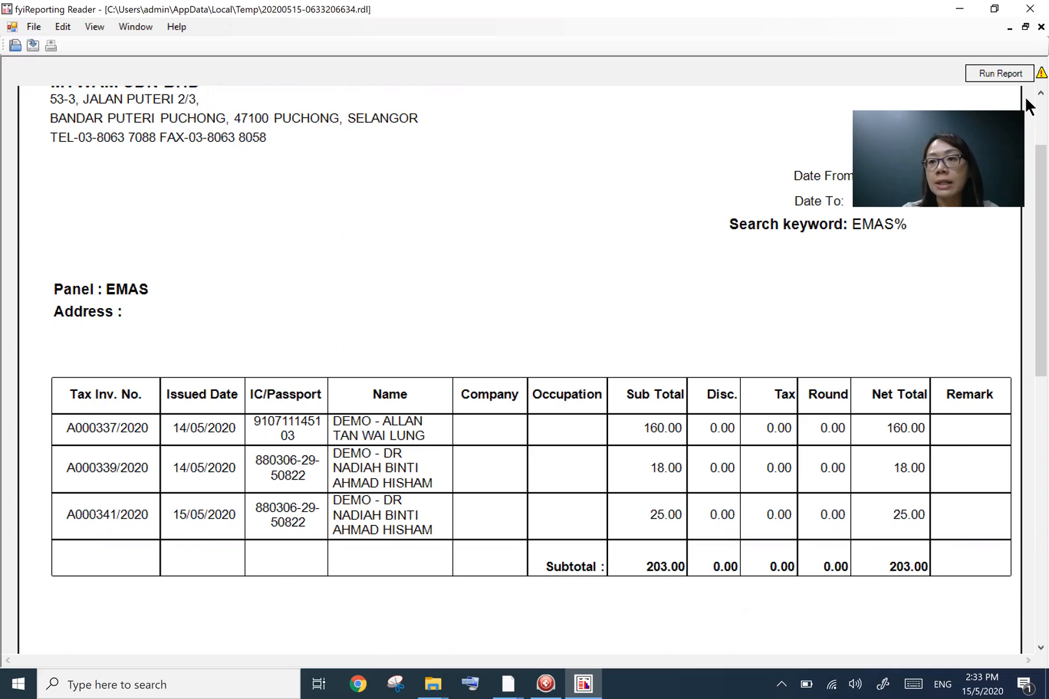
- Close the report viewer and go to the Billing module
{"action": "left_click", "coordinate": [1026, 13]}
{"action": "left_click", "coordinate": [1028, 18]}
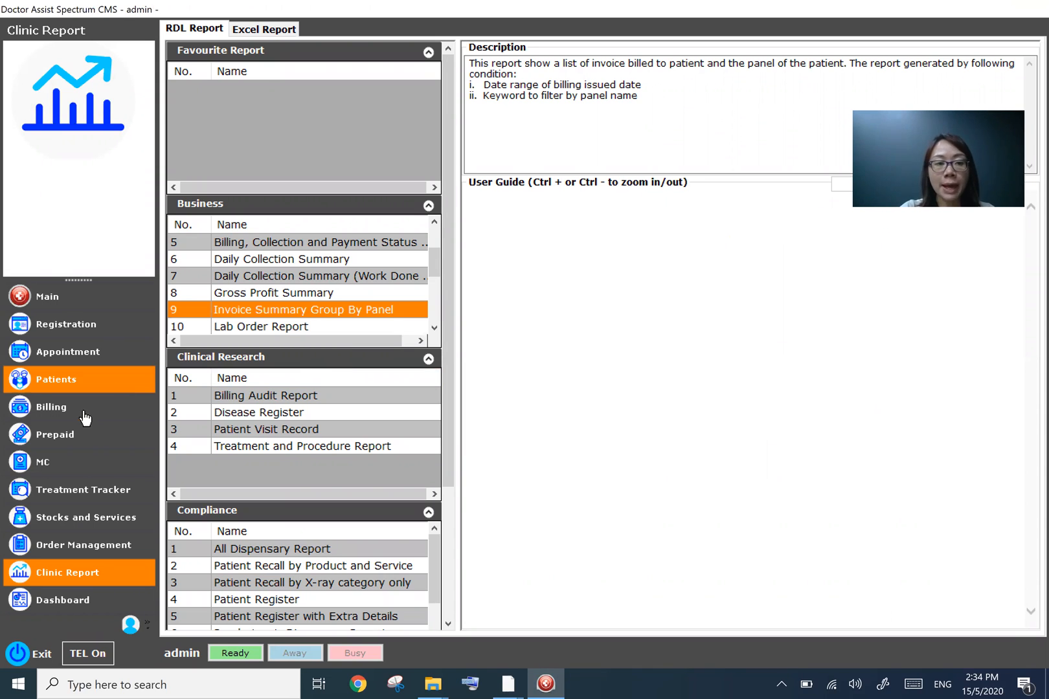
{"action": "left_click", "coordinate": [85, 418]}
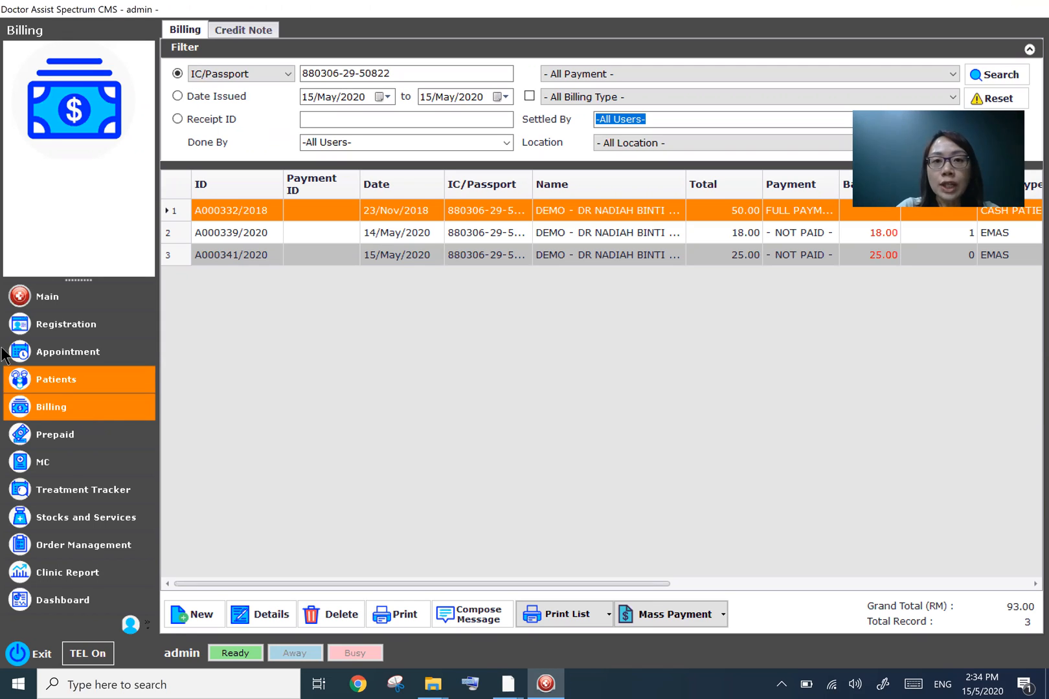
- Filter bills by date issued from 01/May/2020 to 15/May/2020 with billing type EMAS and search
{"action": "left_click", "coordinate": [180, 97]}
{"action": "left_click", "coordinate": [389, 97]}
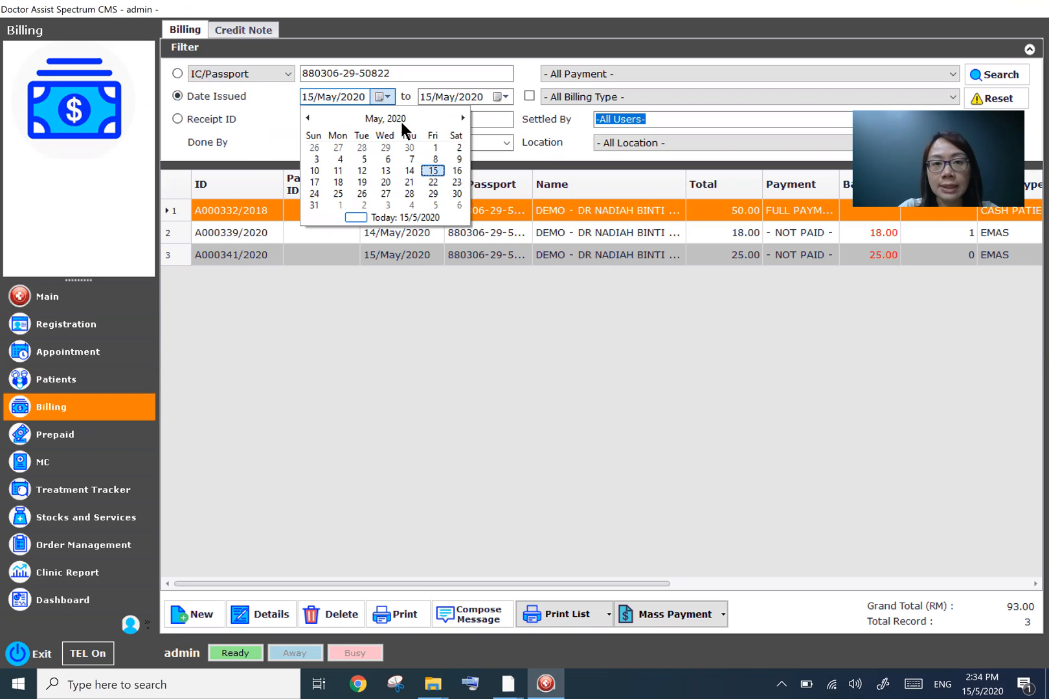
{"action": "left_click", "coordinate": [437, 143]}
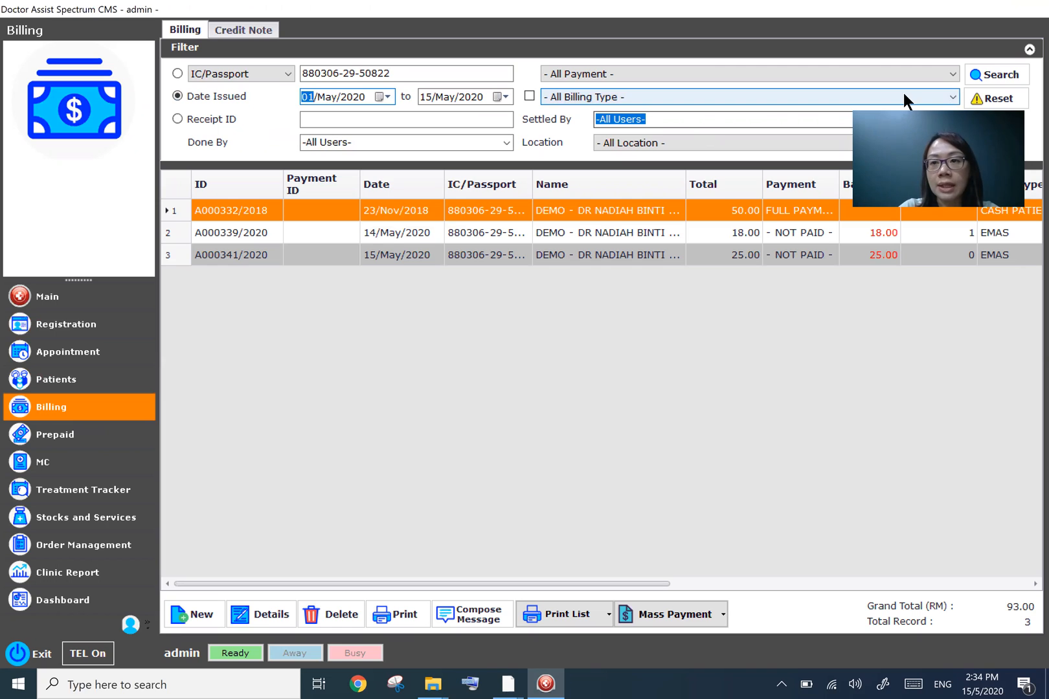
{"action": "left_click", "coordinate": [952, 97]}
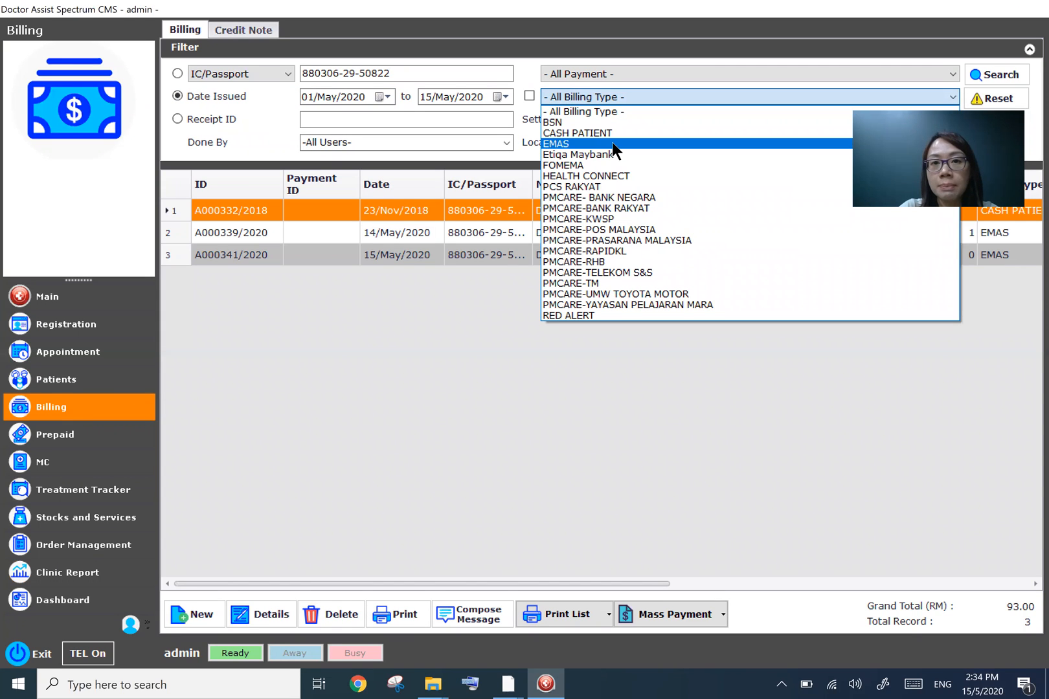
{"action": "left_click", "coordinate": [574, 142]}
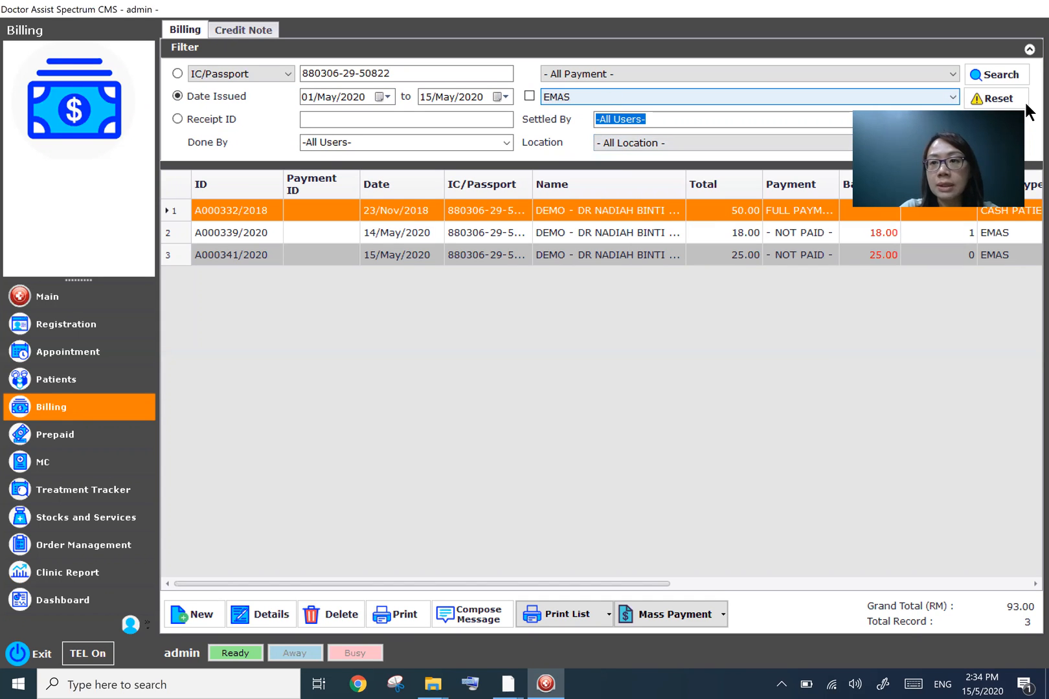
{"action": "left_click", "coordinate": [993, 77]}
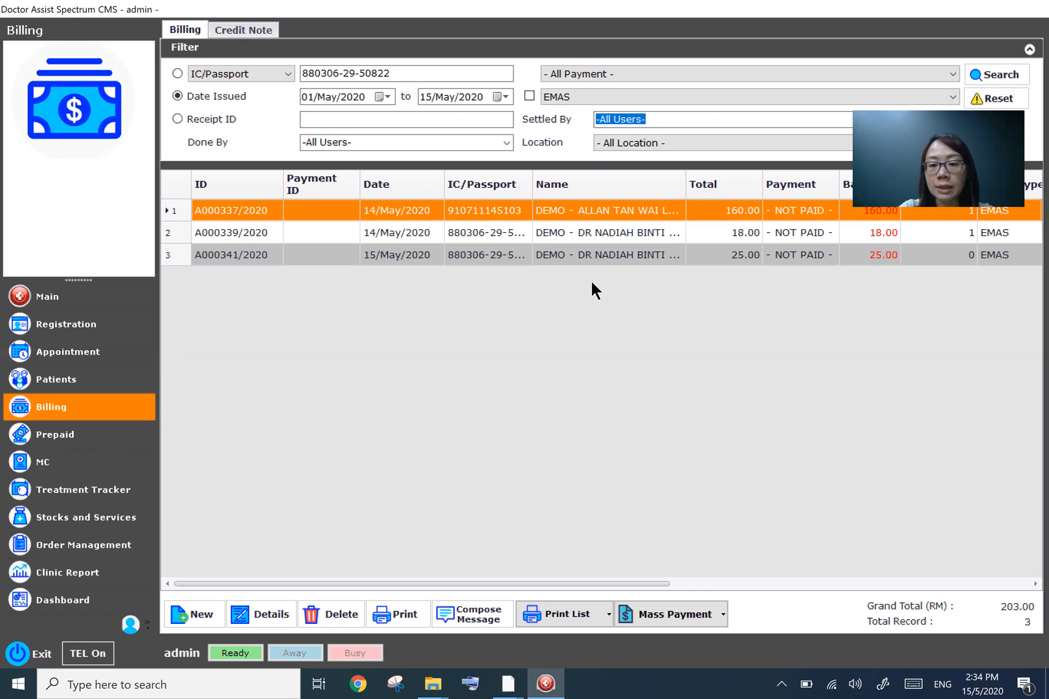
- Start a mass payment for the listed bills and set the C.PIASCLEDINE 300MG pay amount to 100
{"action": "left_click", "coordinate": [671, 614]}
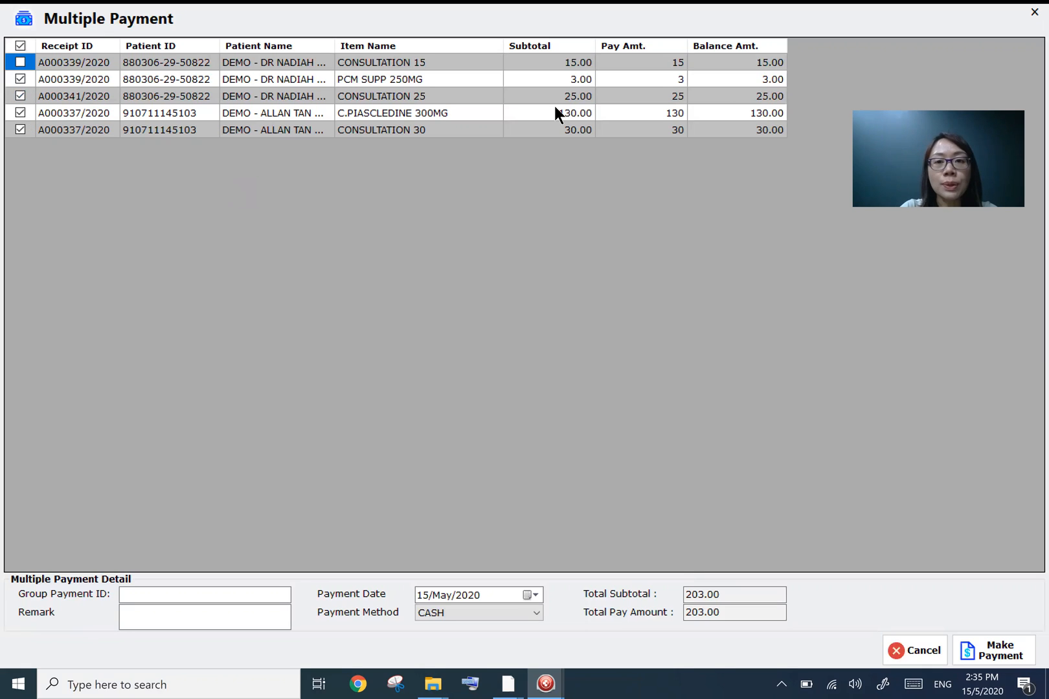
{"action": "left_click", "coordinate": [664, 112]}
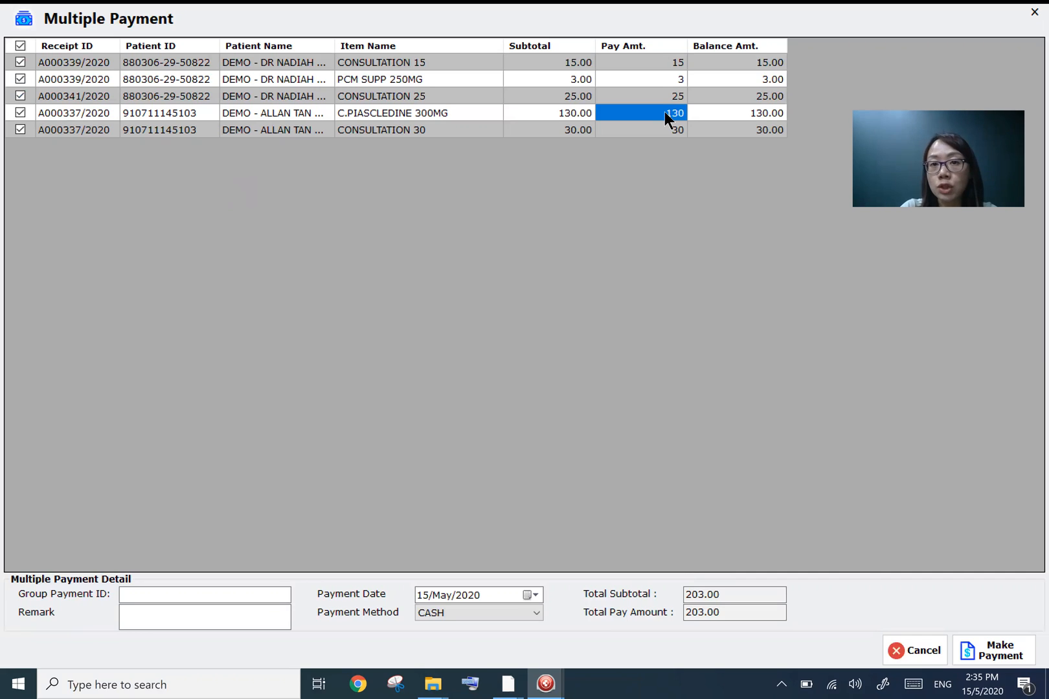
{"action": "type", "text": "1"}
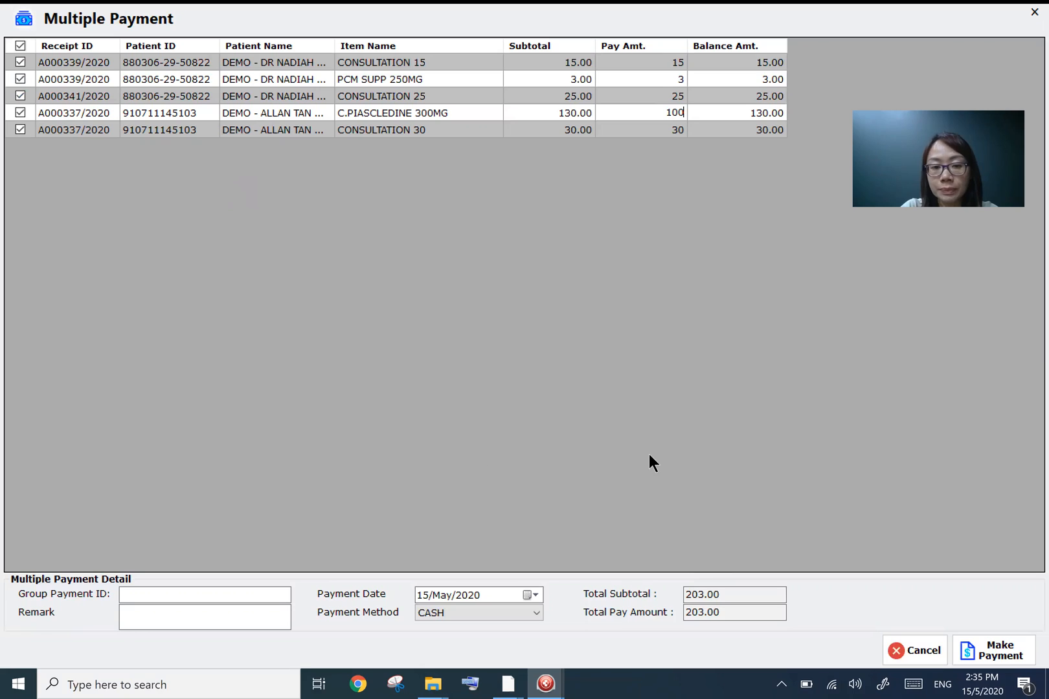
- Enter group payment ID "ID 100030" and the remark "Settle, out standing of RM 30"
{"action": "left_click", "coordinate": [141, 596]}
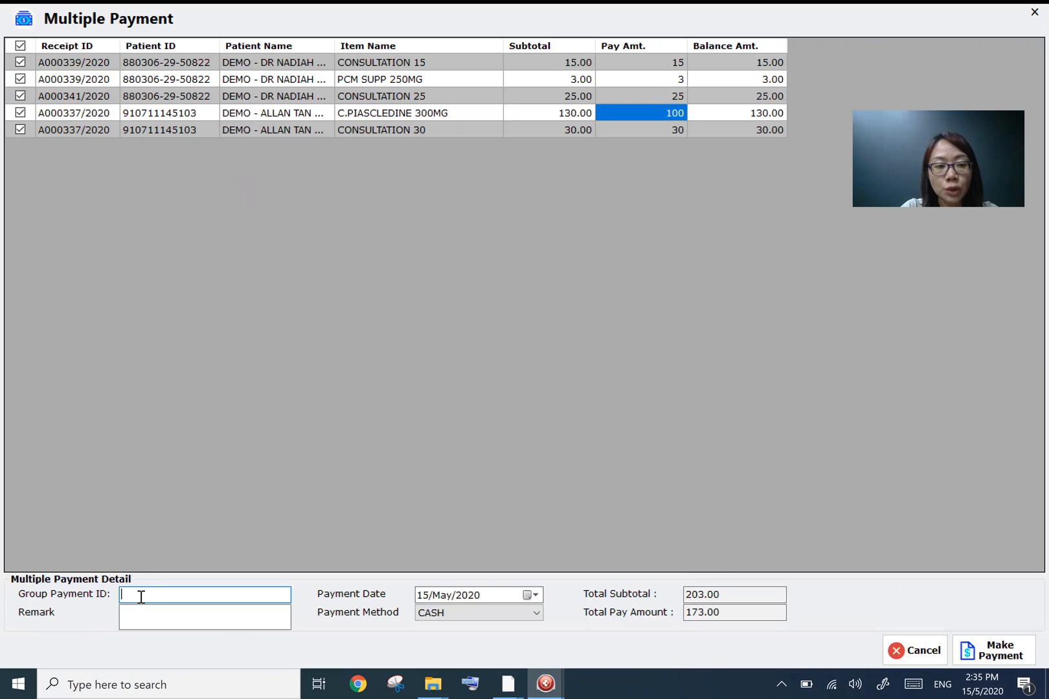
{"action": "left_click", "coordinate": [178, 614]}
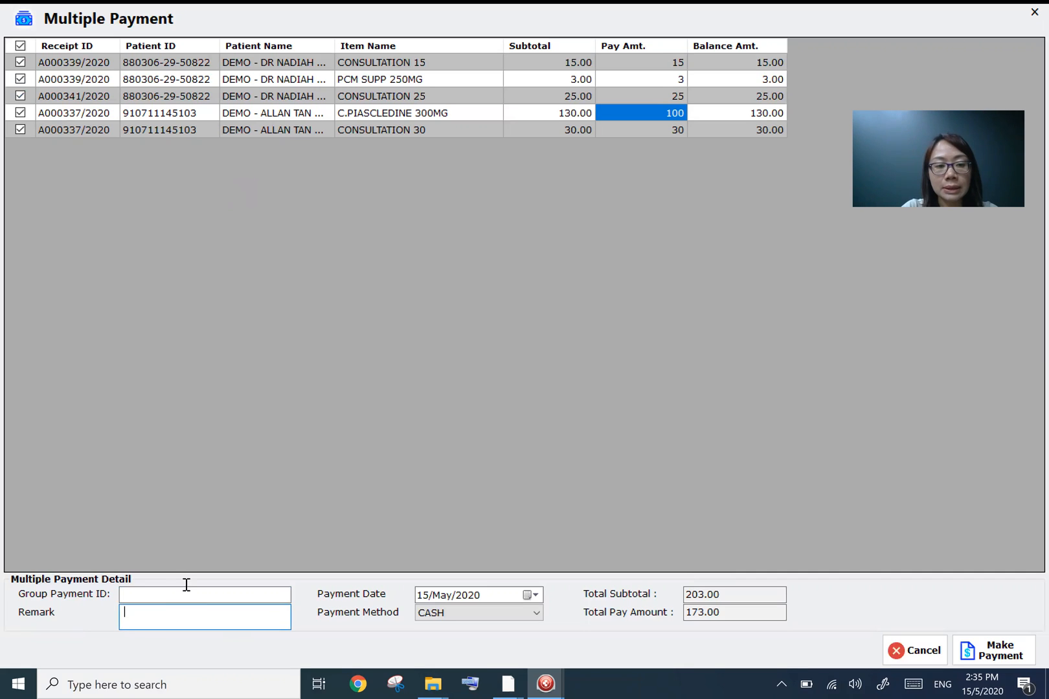
{"action": "left_click", "coordinate": [189, 591]}
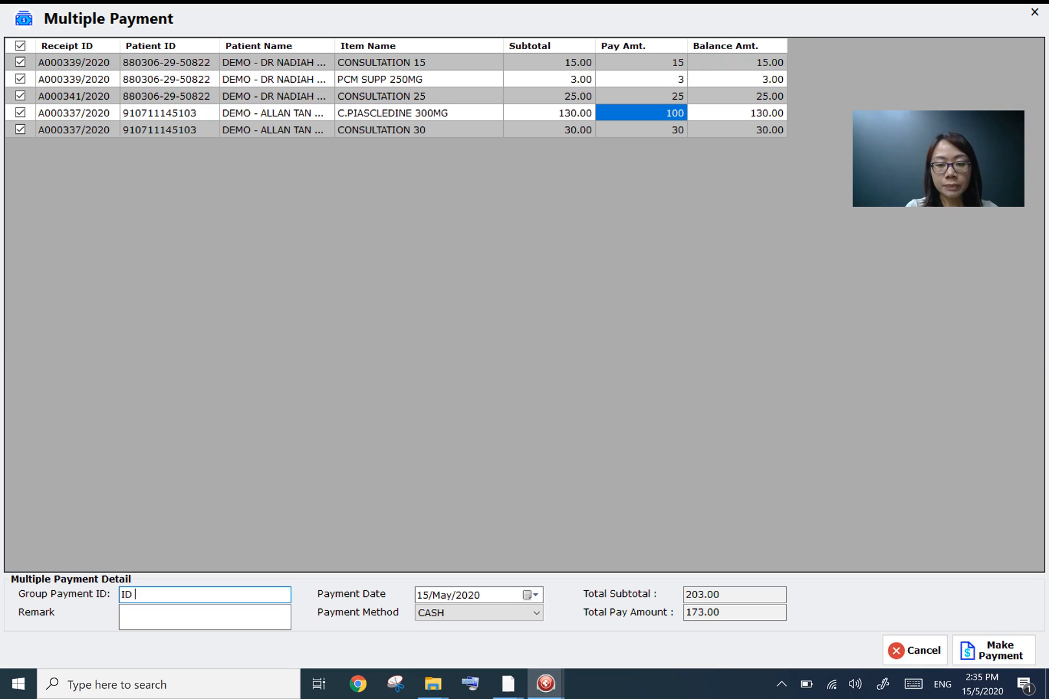
{"action": "type", "text": "0030"}
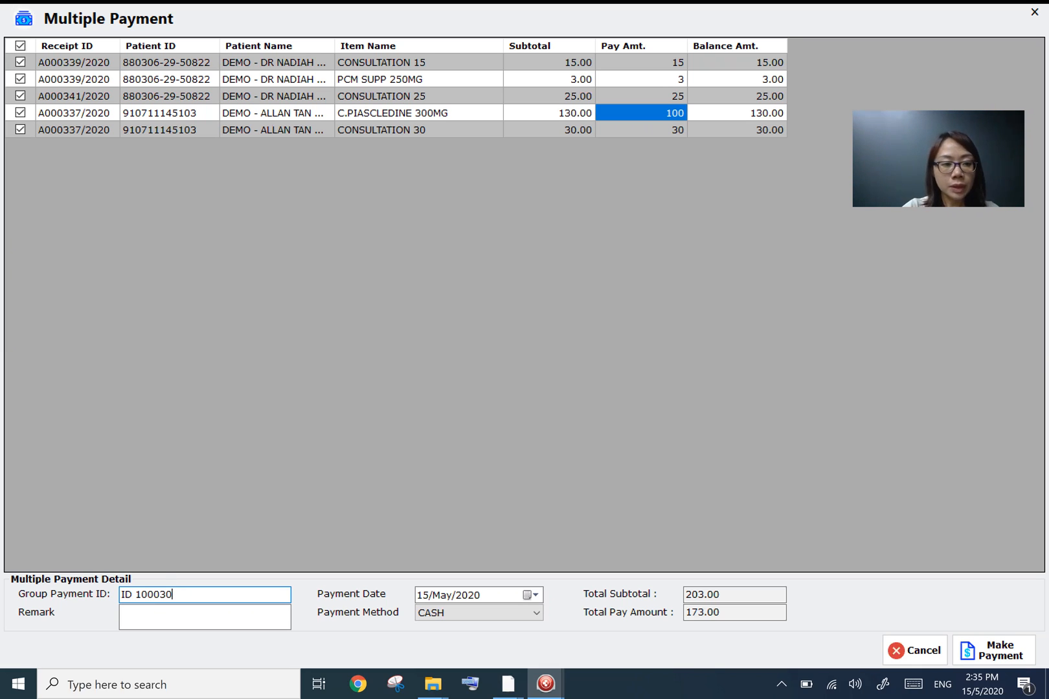
{"action": "left_click", "coordinate": [199, 612]}
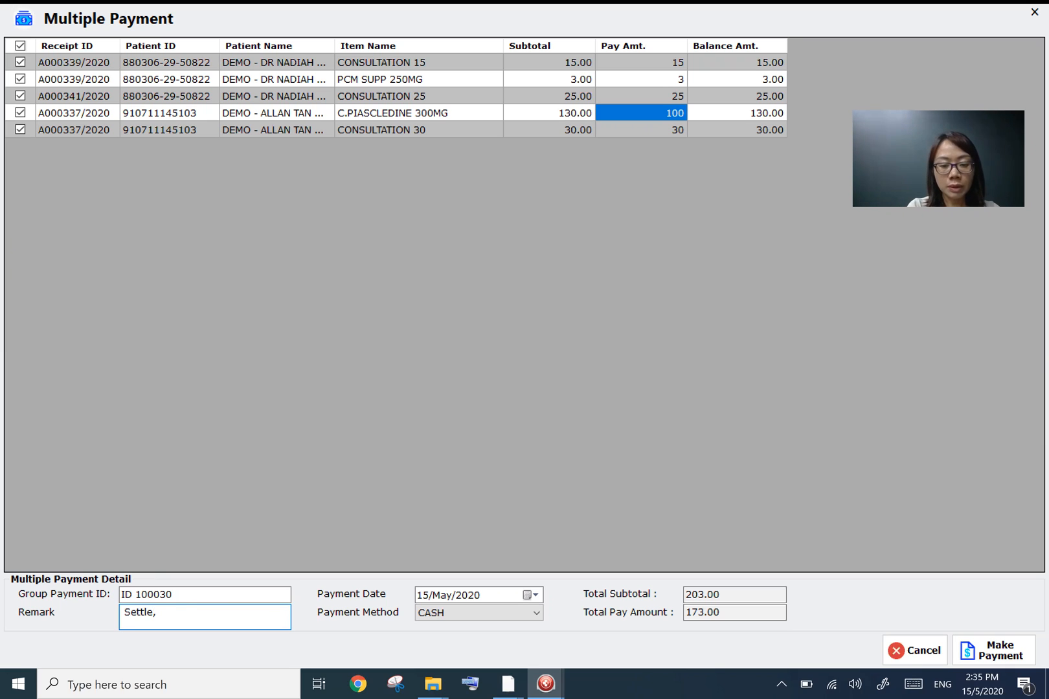
{"action": "type", "text": "Settle, out standin"}
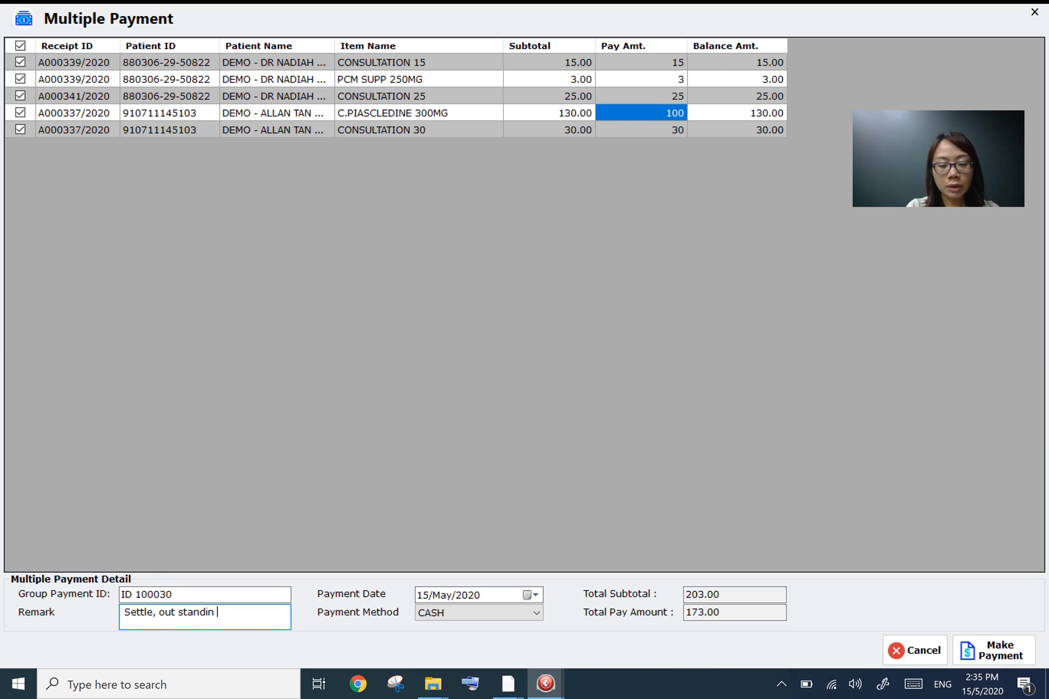
{"action": "type", "text": "g o"}
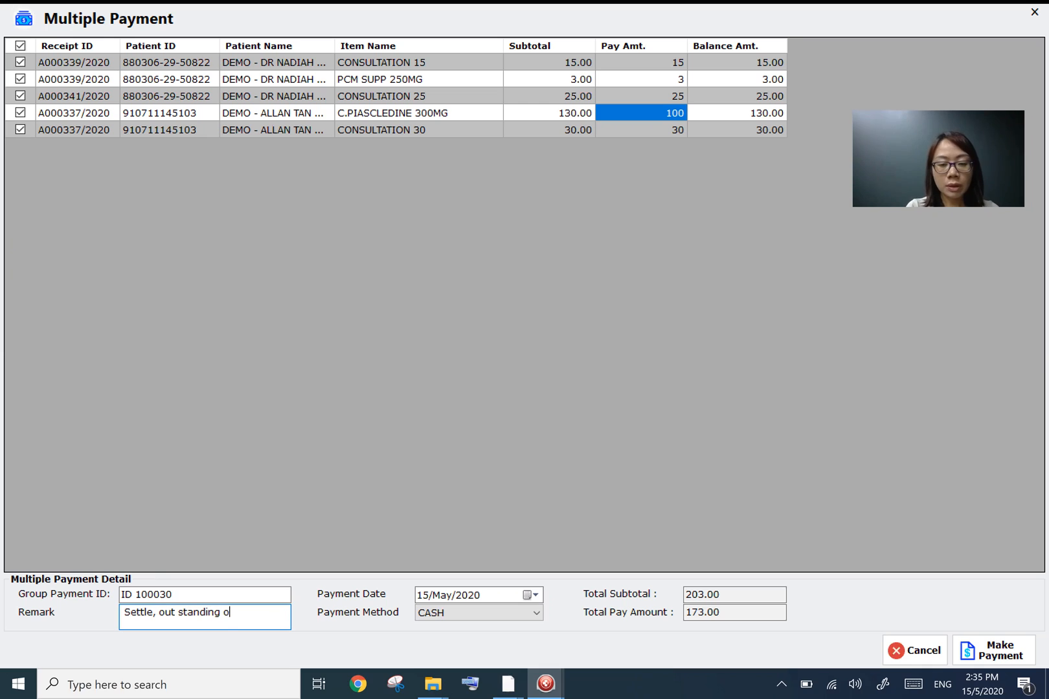
{"action": "type", "text": "f RM 30"}
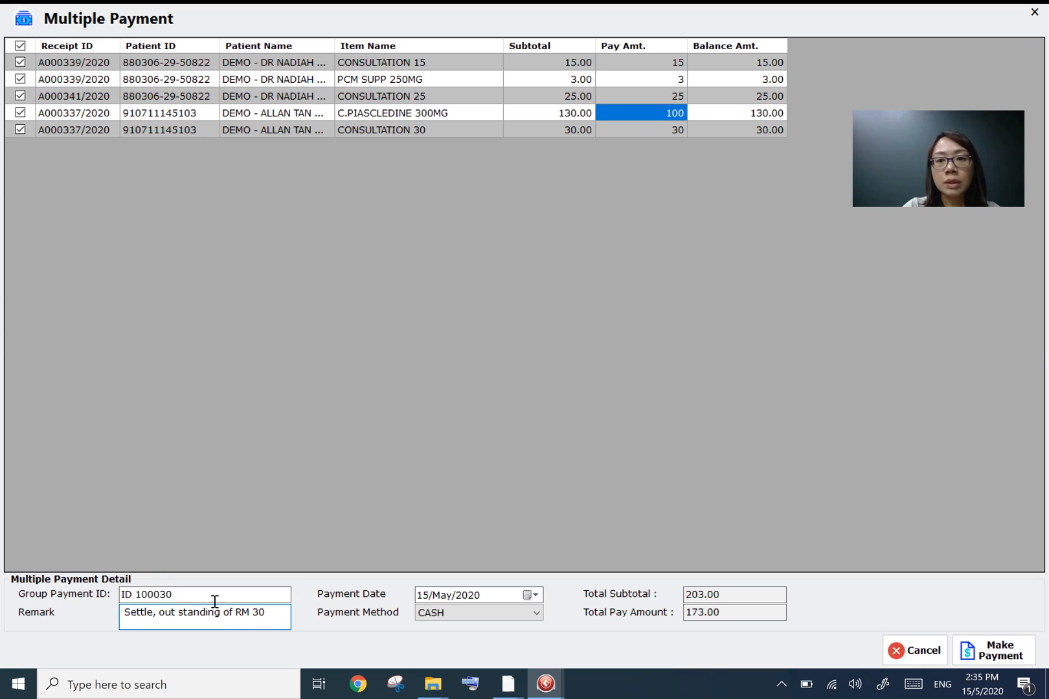
- Set the payment method to CHEQUE and make the payment, acknowledging the confirmation
{"action": "left_click", "coordinate": [569, 110]}
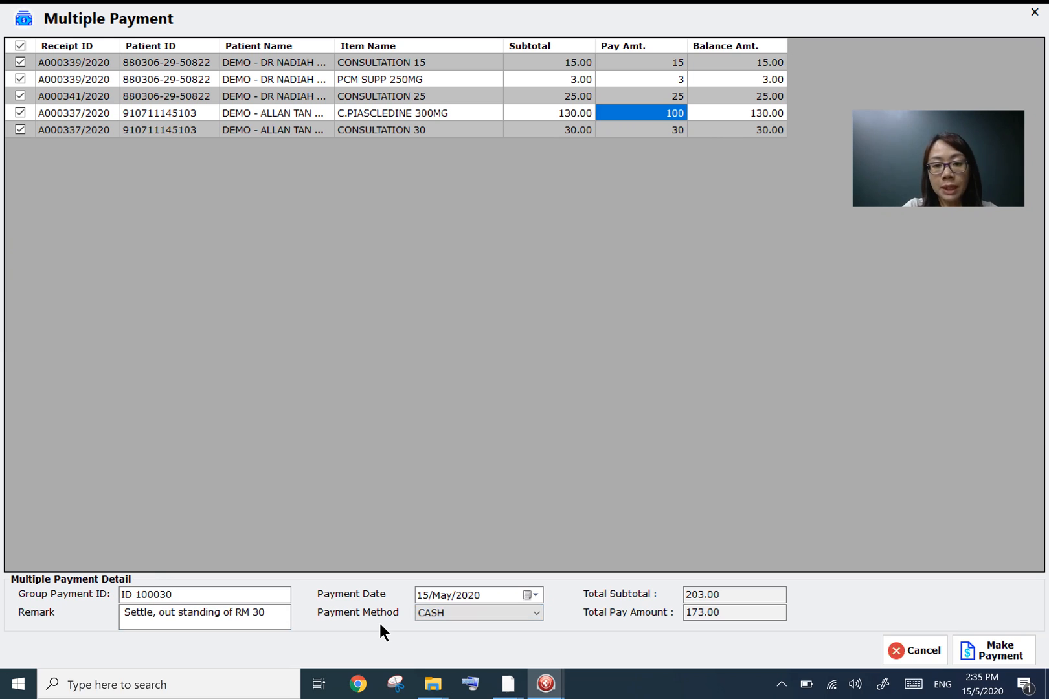
{"action": "key", "text": "alt+Down"}
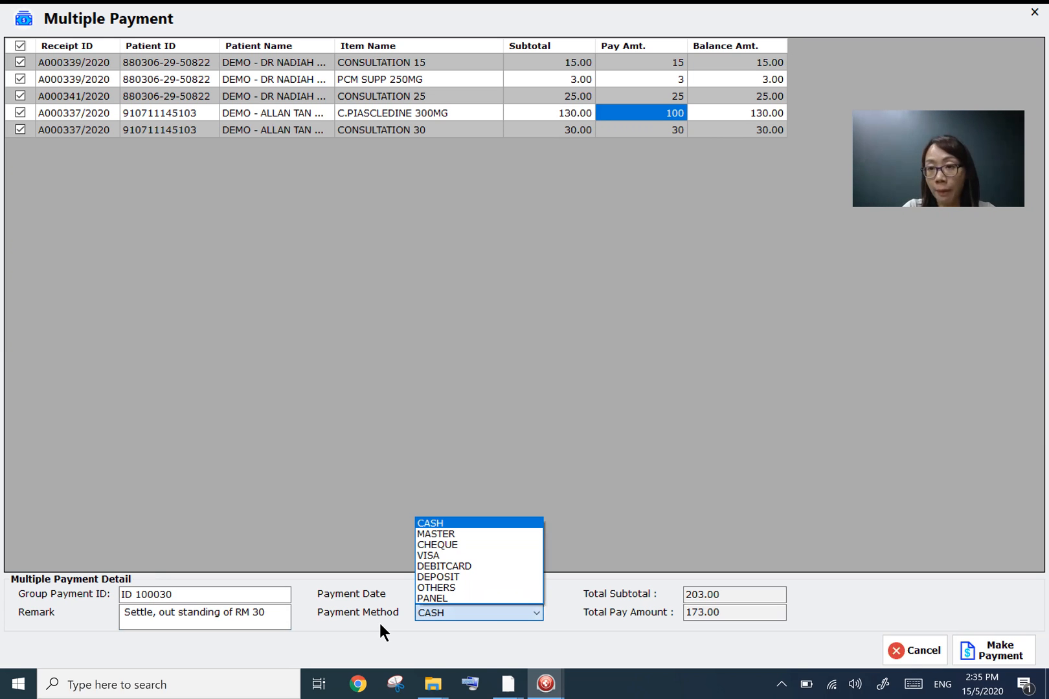
{"action": "left_click", "coordinate": [524, 599]}
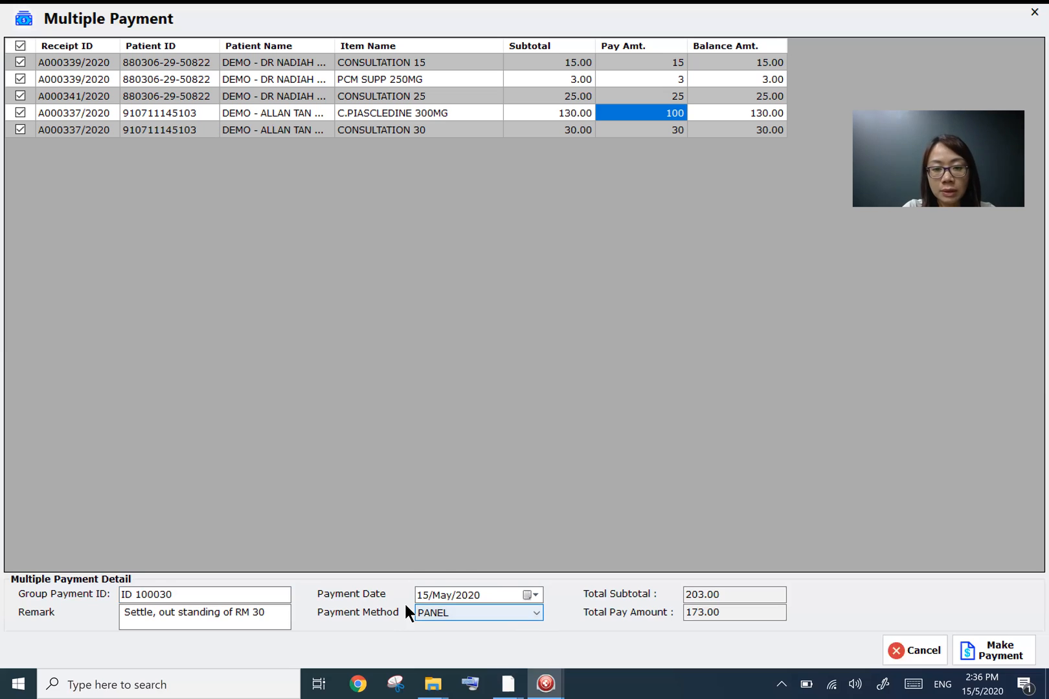
{"action": "left_click", "coordinate": [464, 609]}
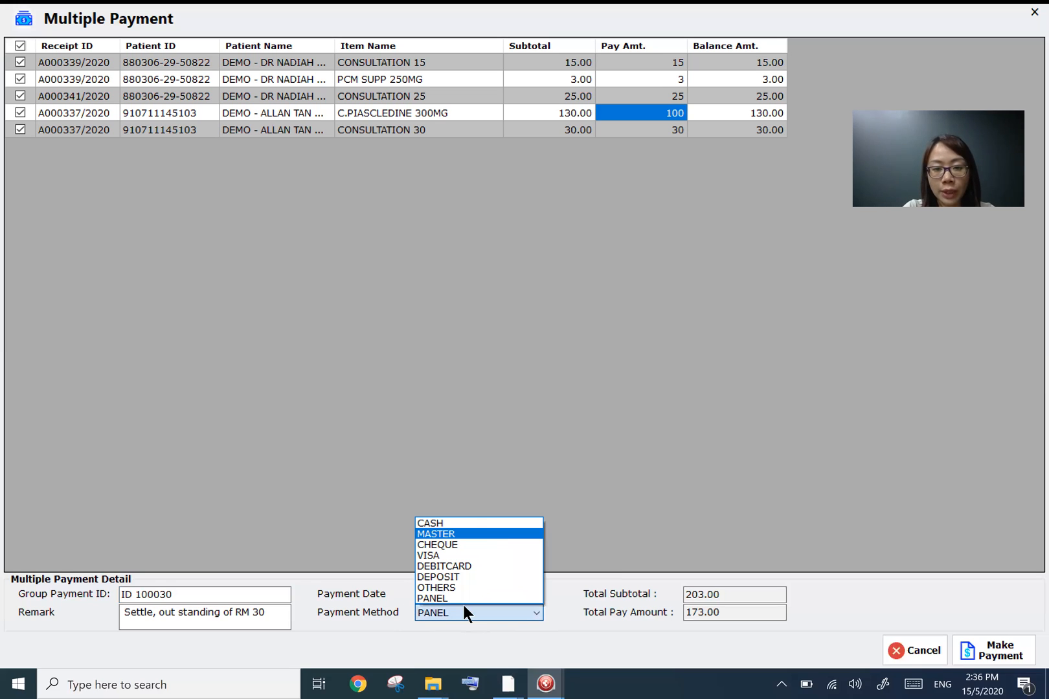
{"action": "left_click", "coordinate": [465, 546]}
{"action": "key", "text": "Return"}
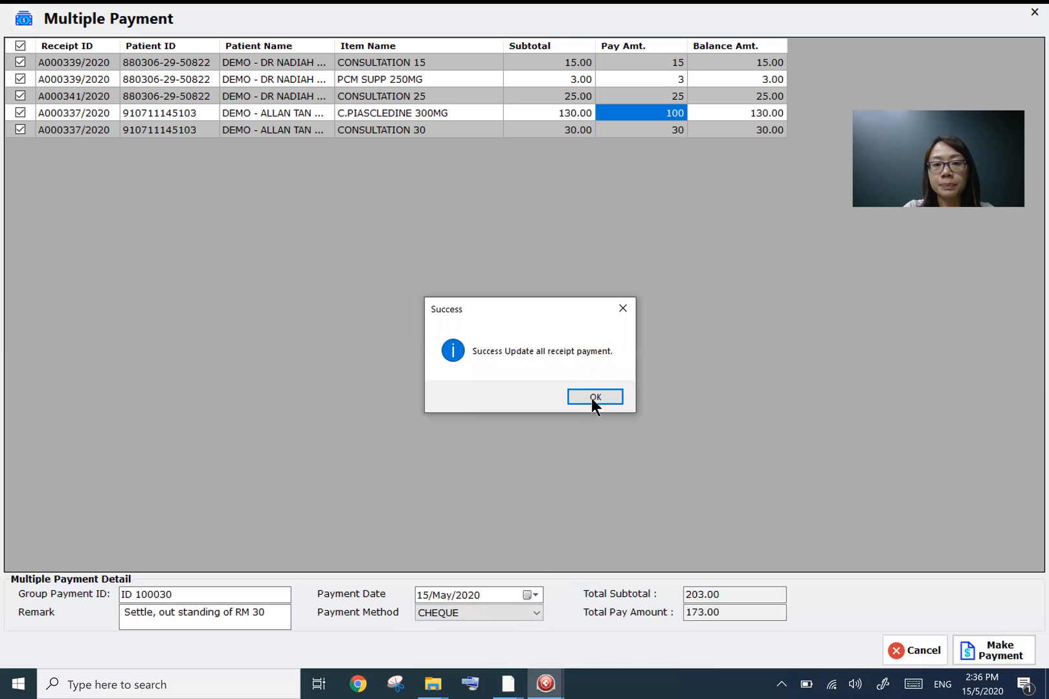
{"action": "left_click", "coordinate": [594, 397]}
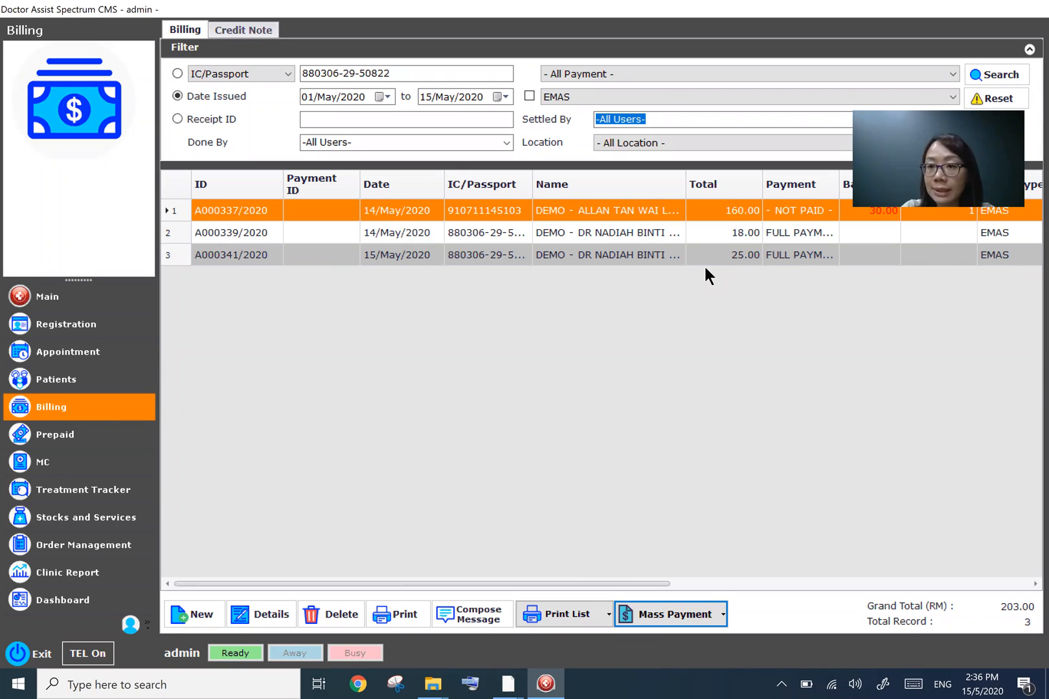
- Open bill A000341/2020's details to review its payment record, then close it and return to the main screen
{"action": "double_click", "coordinate": [622, 257]}
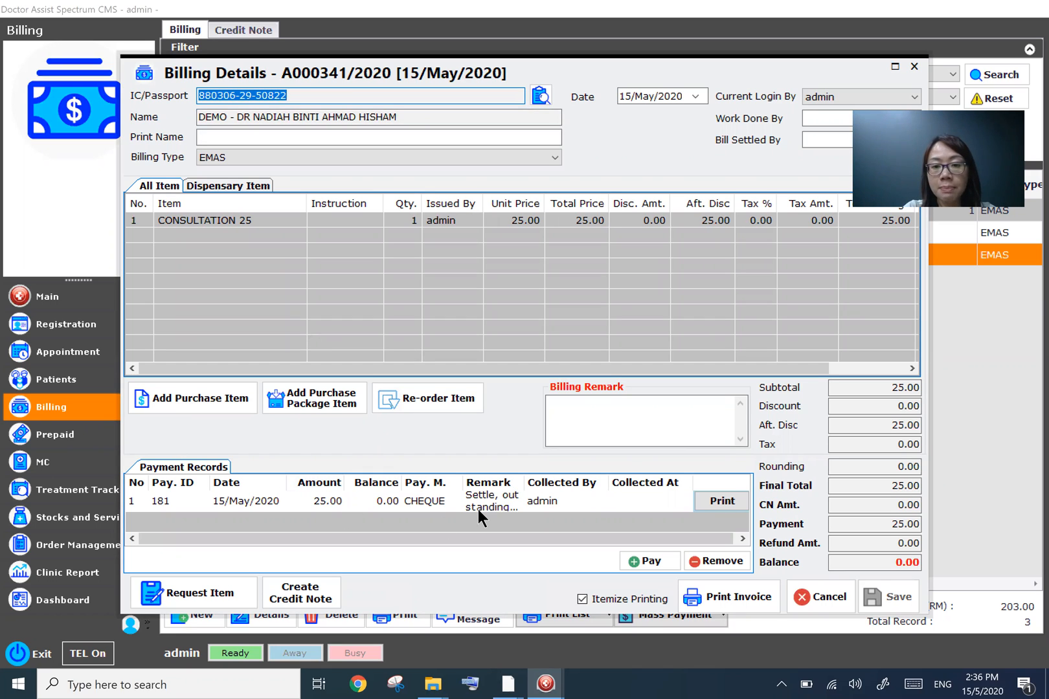
{"action": "left_click", "coordinate": [914, 66]}
{"action": "left_click", "coordinate": [88, 302]}
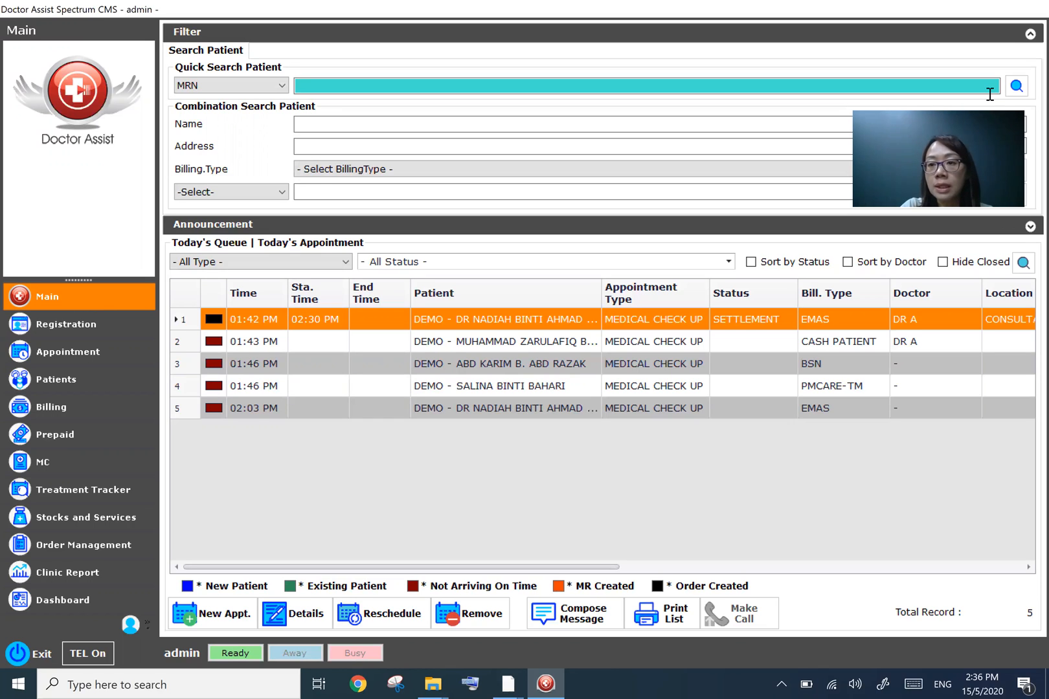
- Open the D.A. Config tool and log in with the admin user name and account password
{"action": "mouse_move", "coordinate": [1025, 228]}
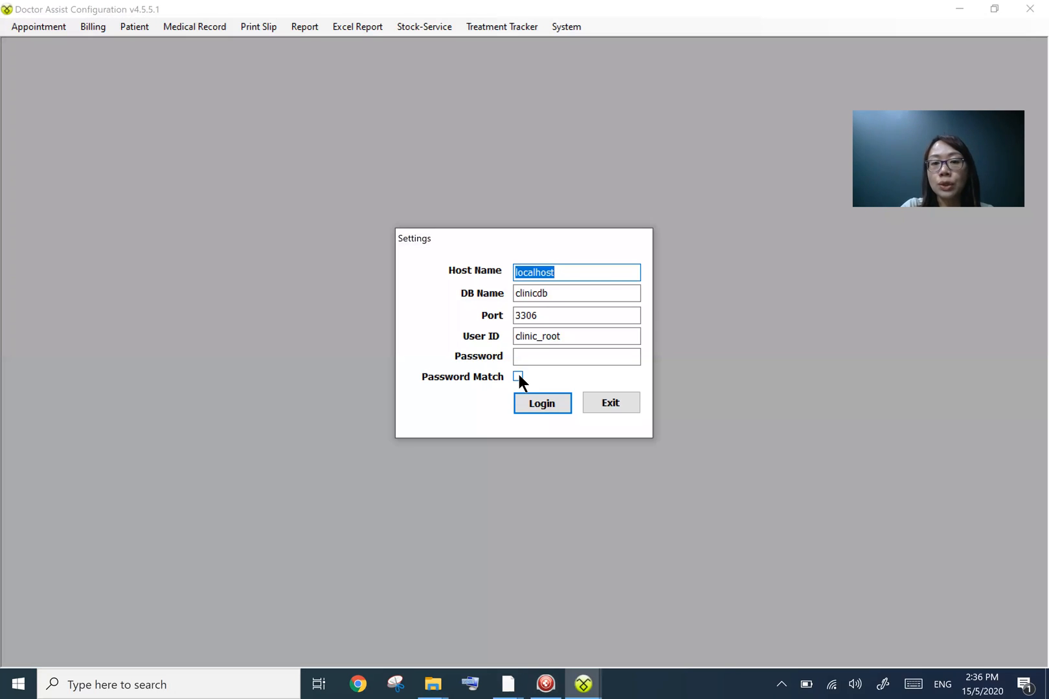
{"action": "left_click", "coordinate": [518, 376]}
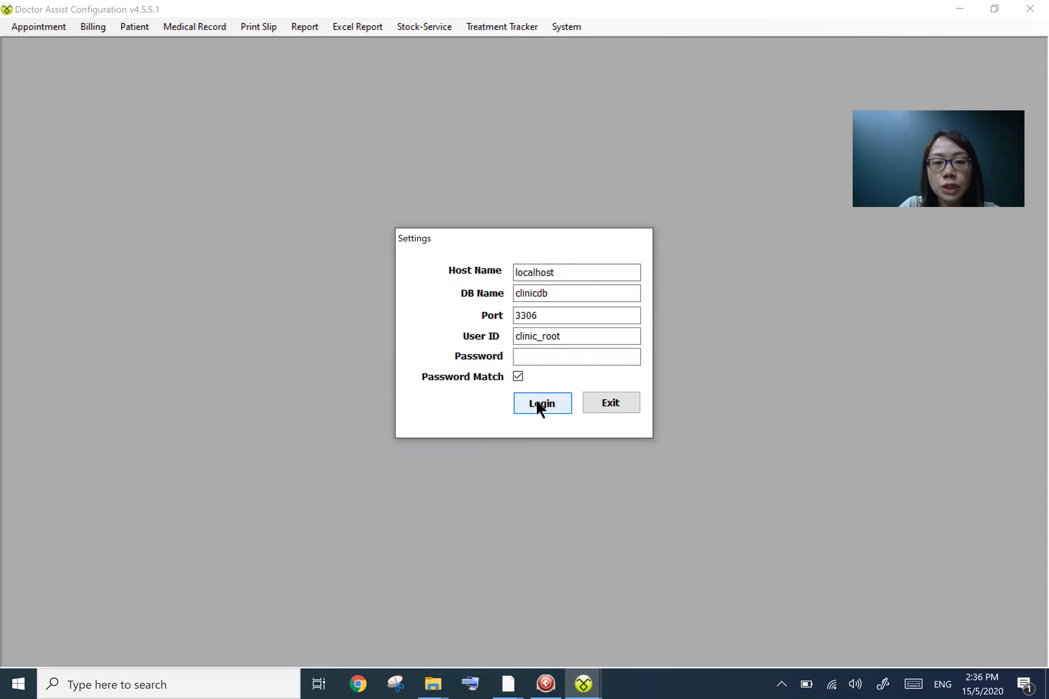
{"action": "left_click", "coordinate": [536, 403]}
{"action": "type", "text": "admin"}
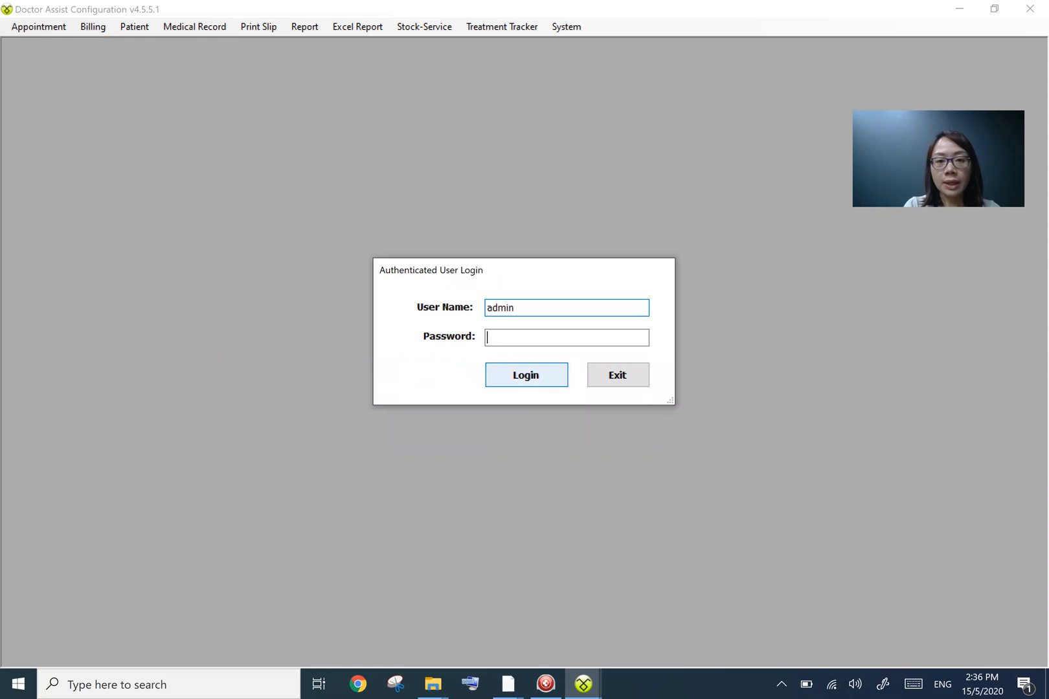
{"action": "type", "text": "*********"}
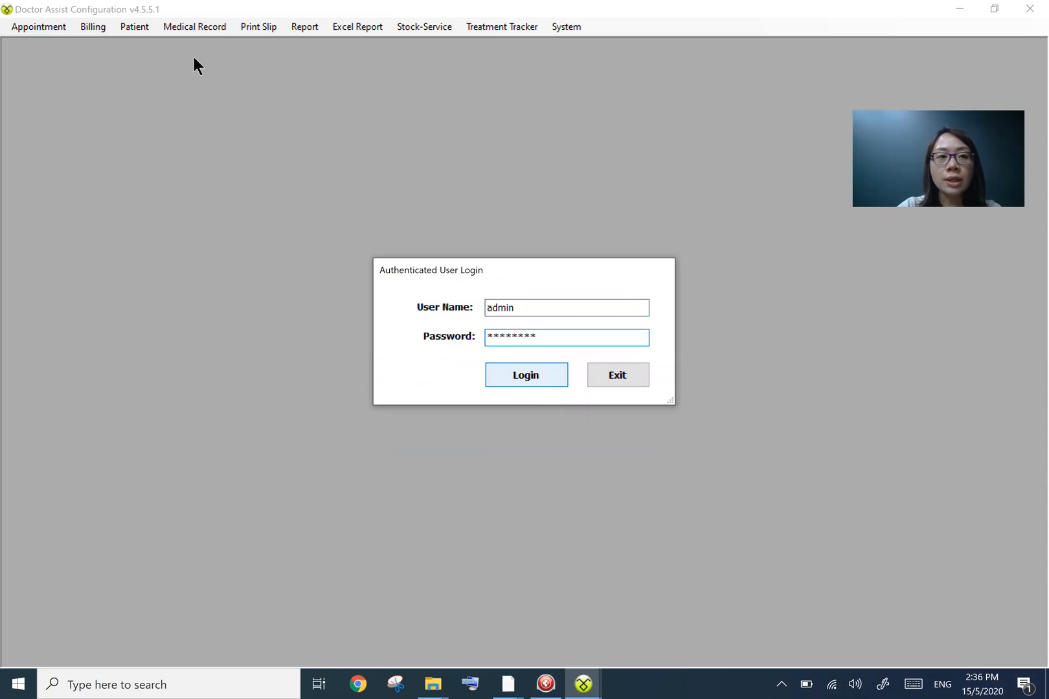
{"action": "key", "text": "Return"}
- Open Panel Limit maintenance, browse the billing type list, and close the window
{"action": "left_click", "coordinate": [108, 26]}
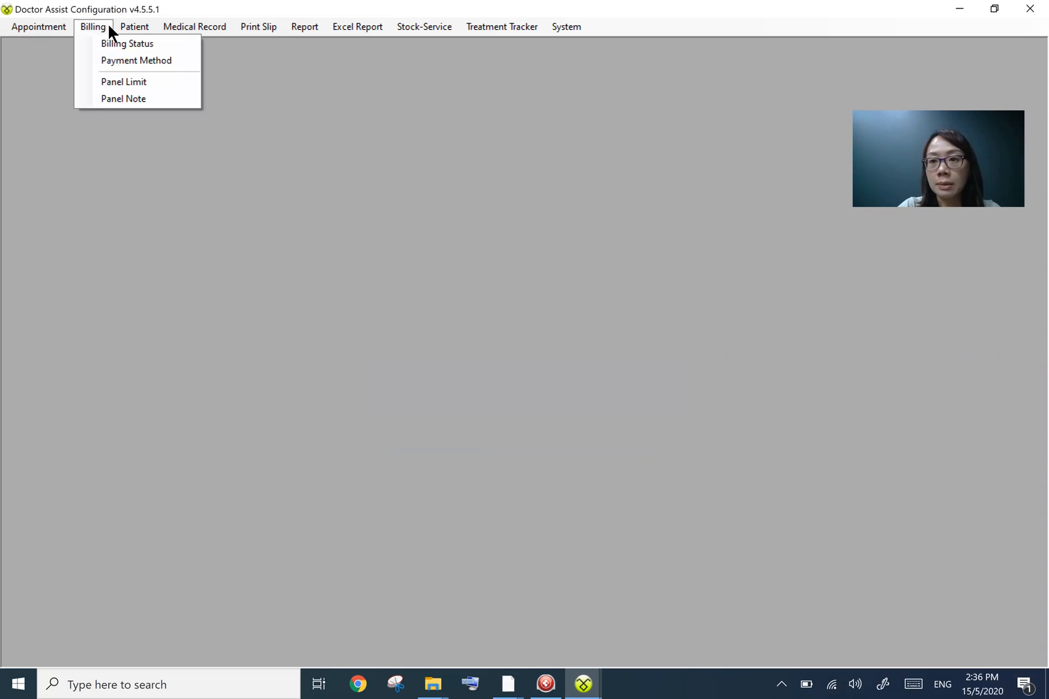
{"action": "left_click", "coordinate": [119, 84]}
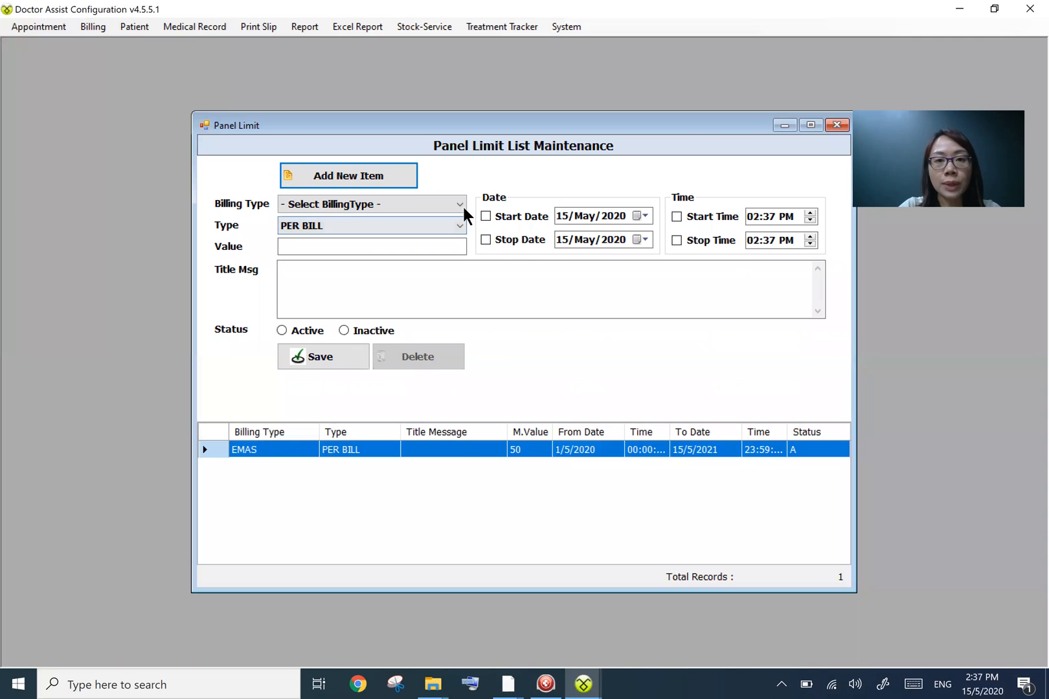
{"action": "left_click", "coordinate": [459, 206]}
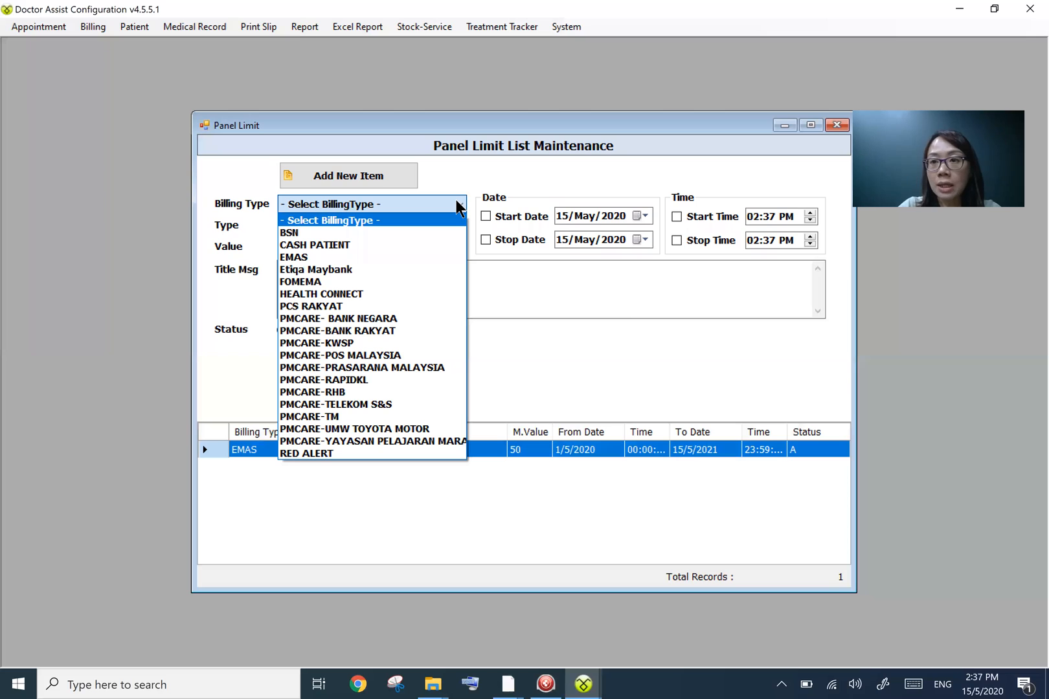
{"action": "left_click", "coordinate": [514, 359]}
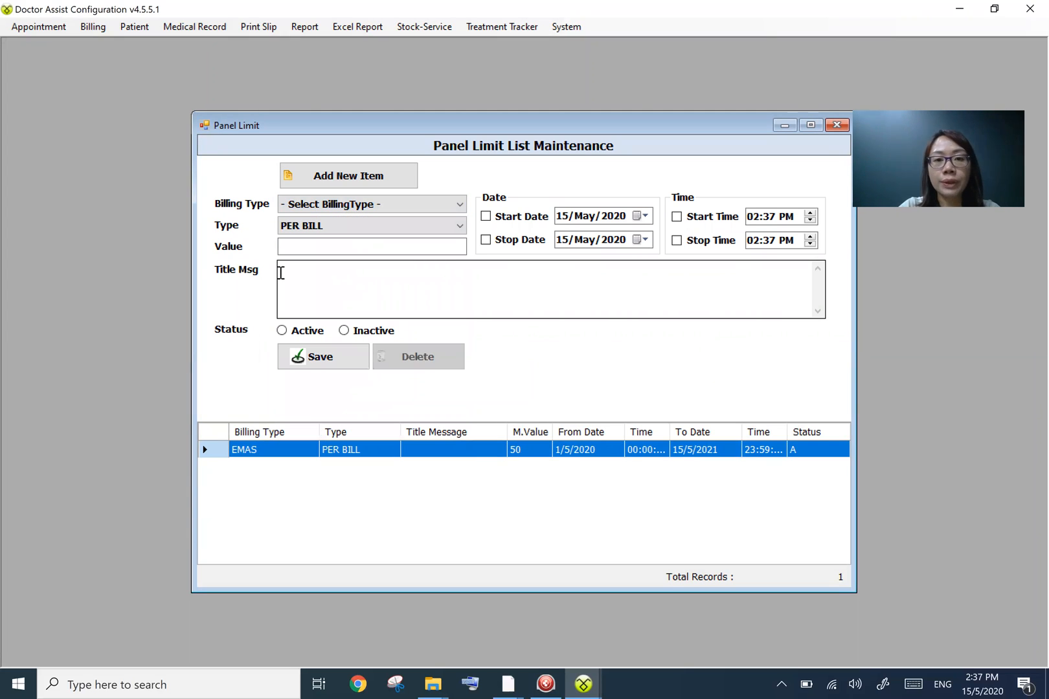
{"action": "left_click", "coordinate": [837, 124]}
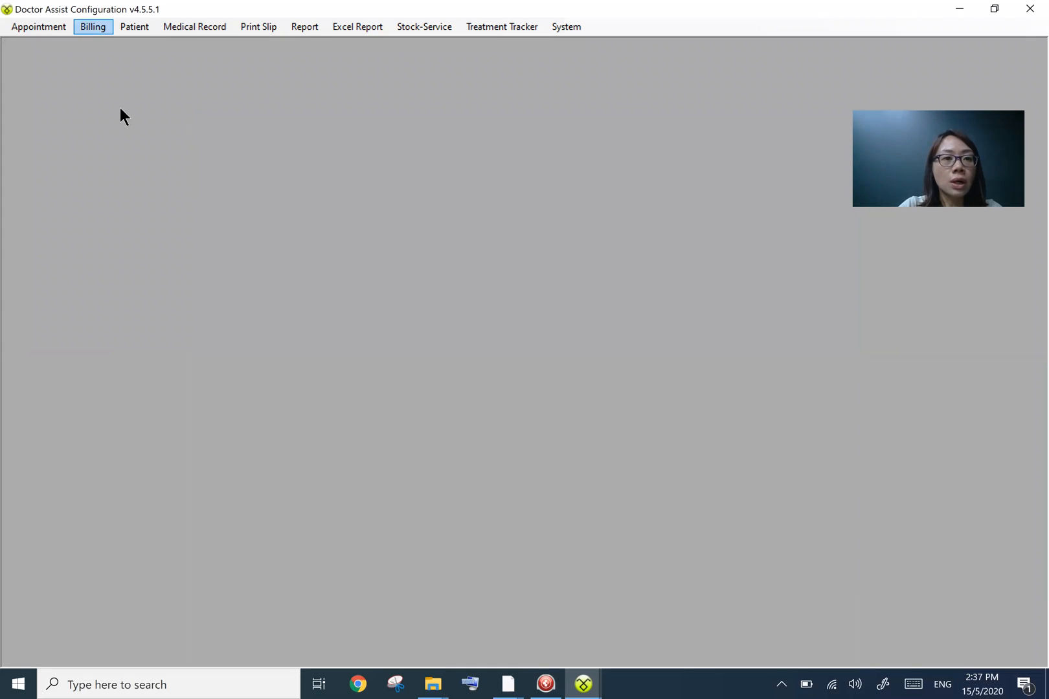
- Open Panel Note maintenance and set the billing type to BSN with the type On Prescribe Click
{"action": "left_click", "coordinate": [124, 101]}
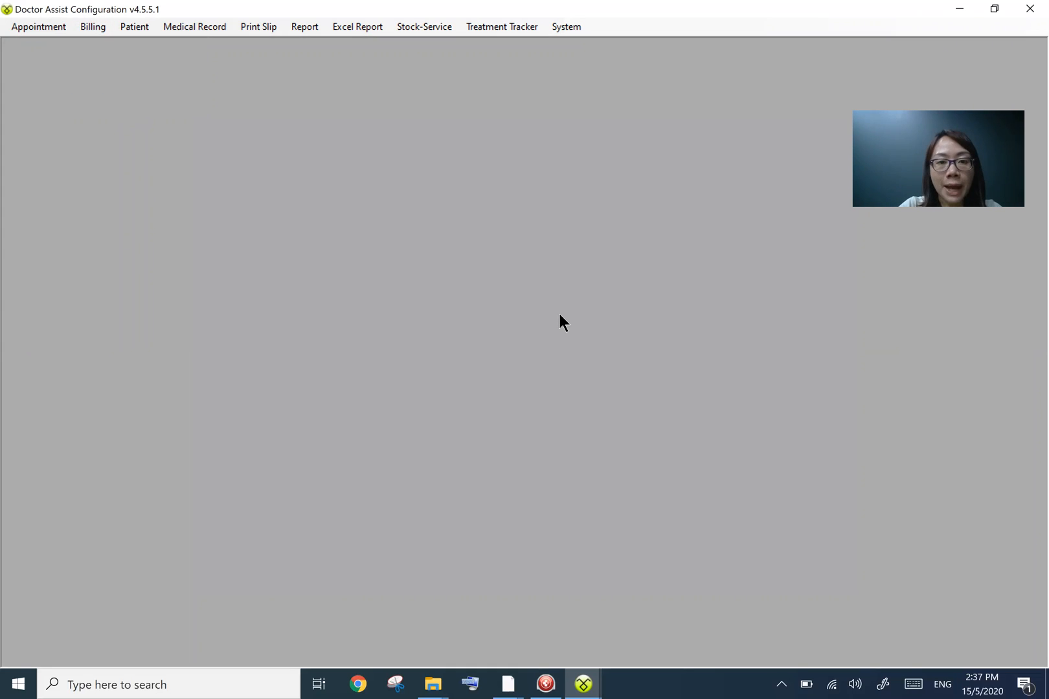
{"action": "left_click", "coordinate": [451, 198]}
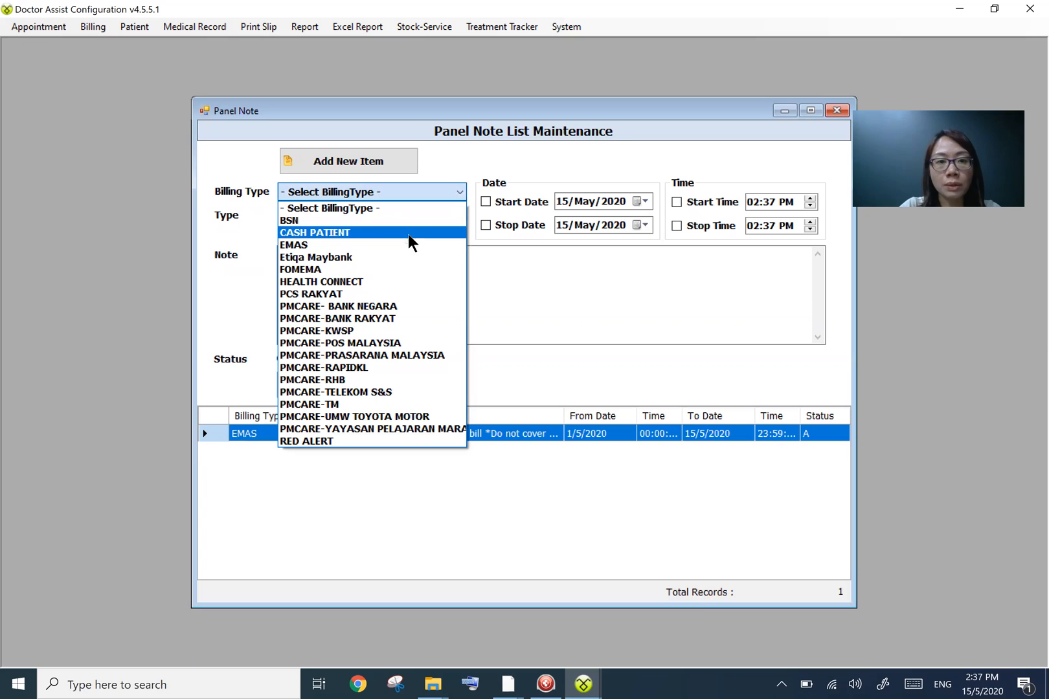
{"action": "left_click", "coordinate": [443, 240]}
{"action": "left_click", "coordinate": [456, 196]}
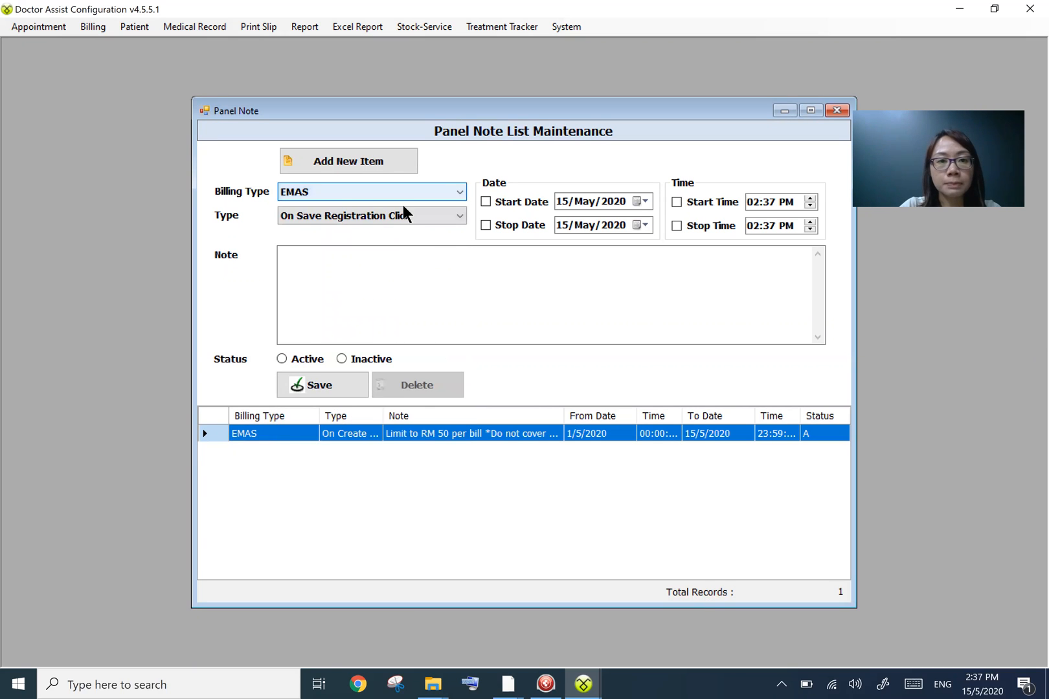
{"action": "left_click", "coordinate": [392, 221]}
{"action": "left_click", "coordinate": [444, 220]}
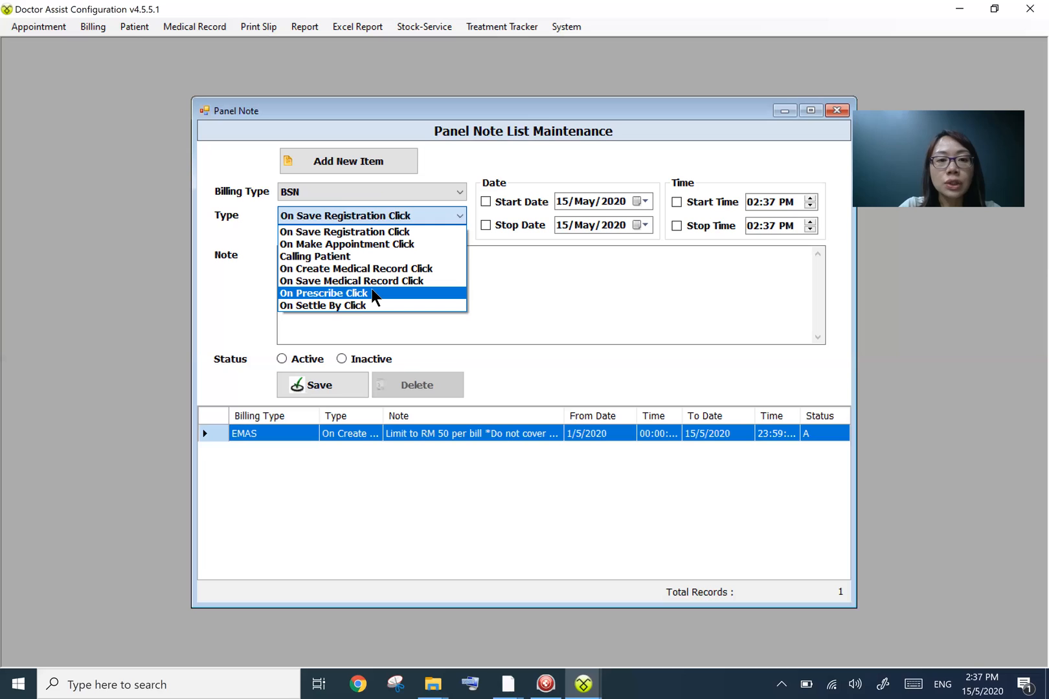
{"action": "left_click", "coordinate": [393, 220]}
- Enable the start and stop dates, setting the start to 01/May/2020 and the stop to 15/May/2030
{"action": "left_click", "coordinate": [485, 202]}
{"action": "left_click", "coordinate": [488, 225]}
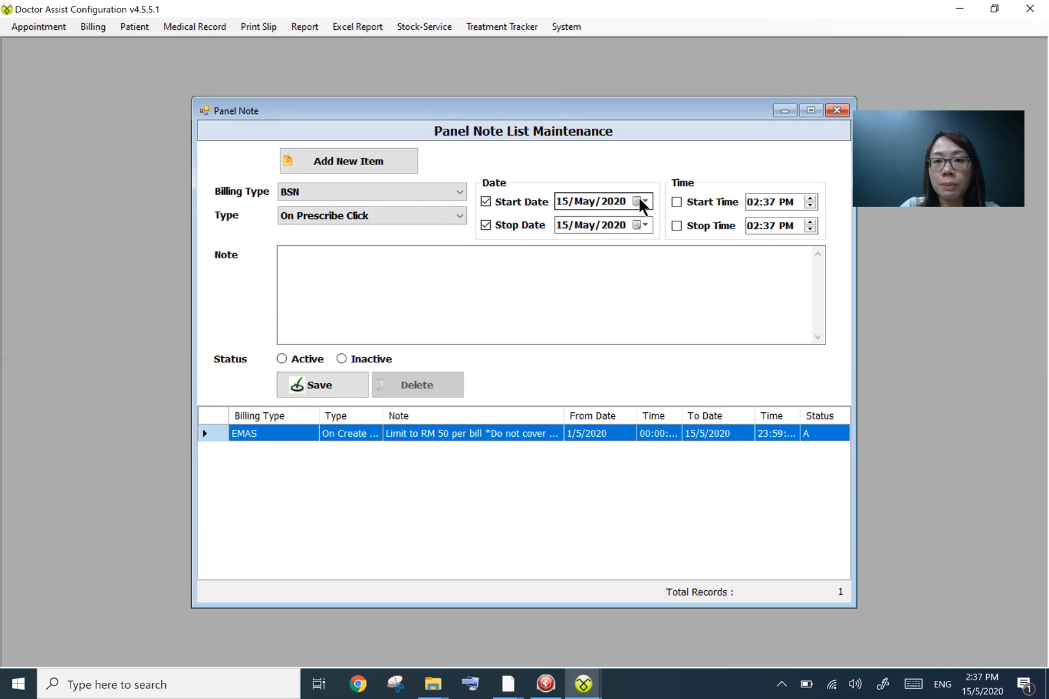
{"action": "left_click", "coordinate": [642, 202]}
{"action": "left_click", "coordinate": [692, 259]}
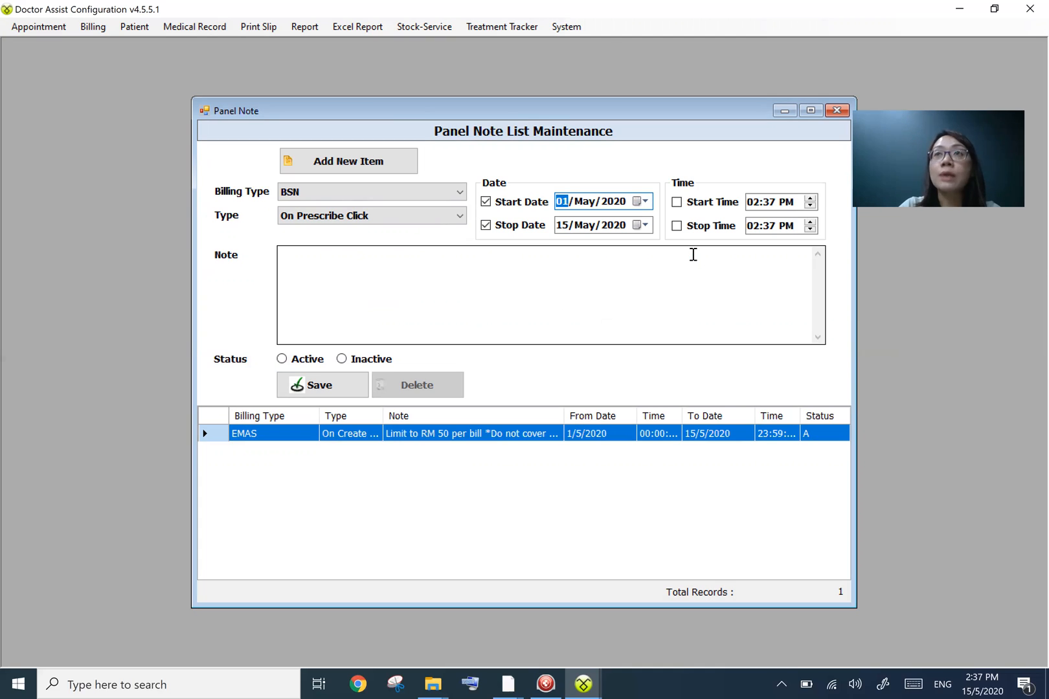
{"action": "left_click", "coordinate": [641, 226]}
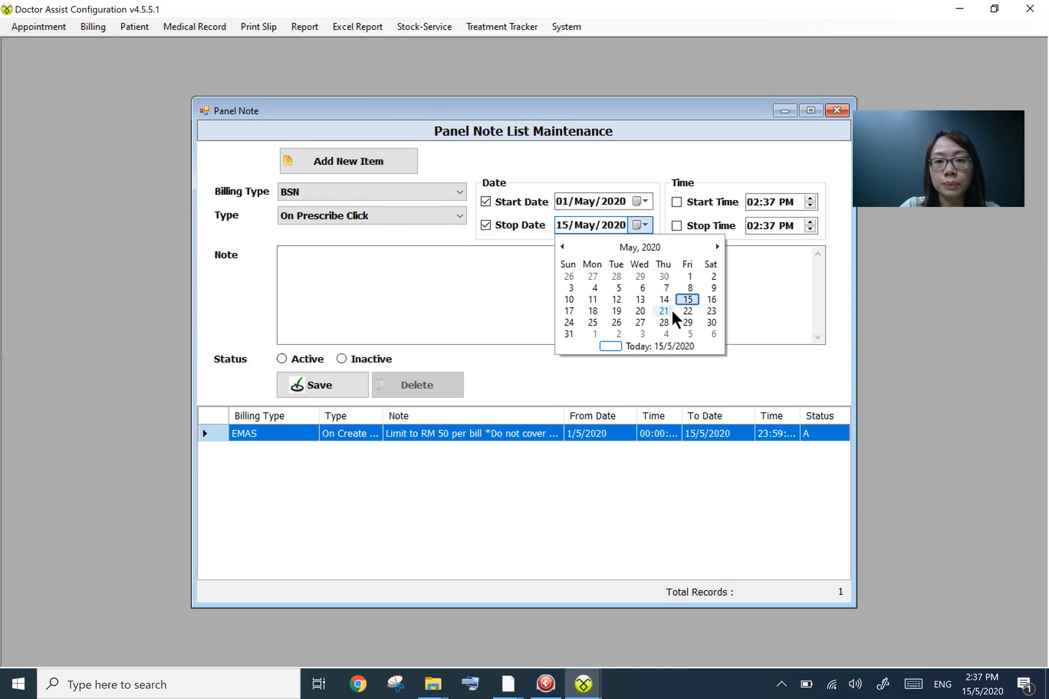
{"action": "left_click", "coordinate": [619, 228]}
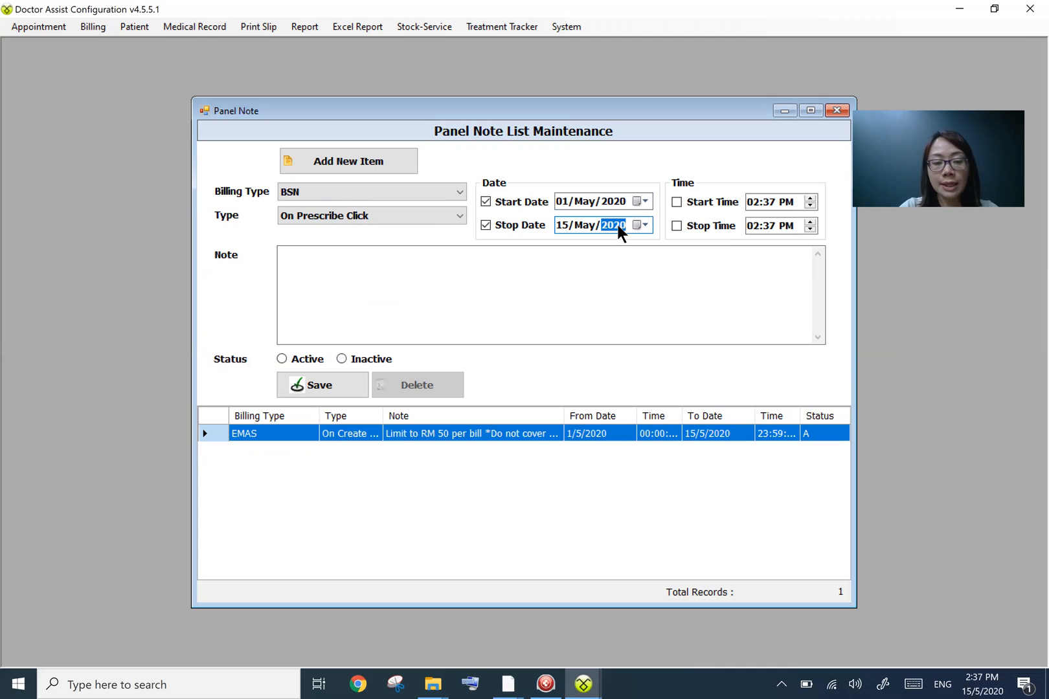
{"action": "type", "text": "2030"}
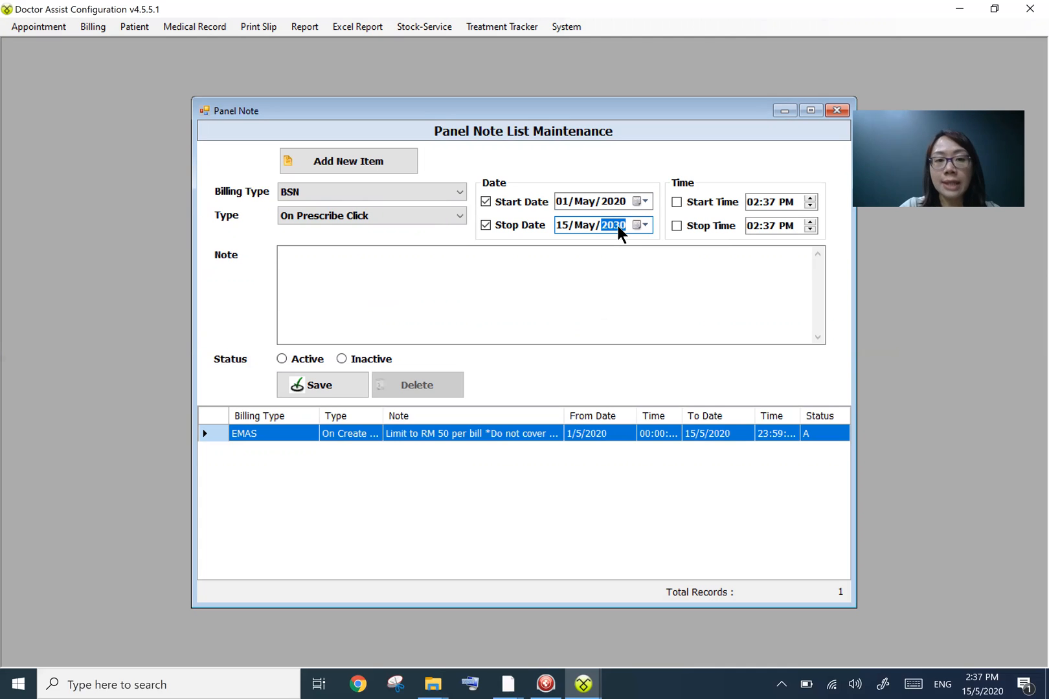
- Enter the note "Limit to RM 100 per bill" and set the status to Active
{"action": "left_click", "coordinate": [513, 294]}
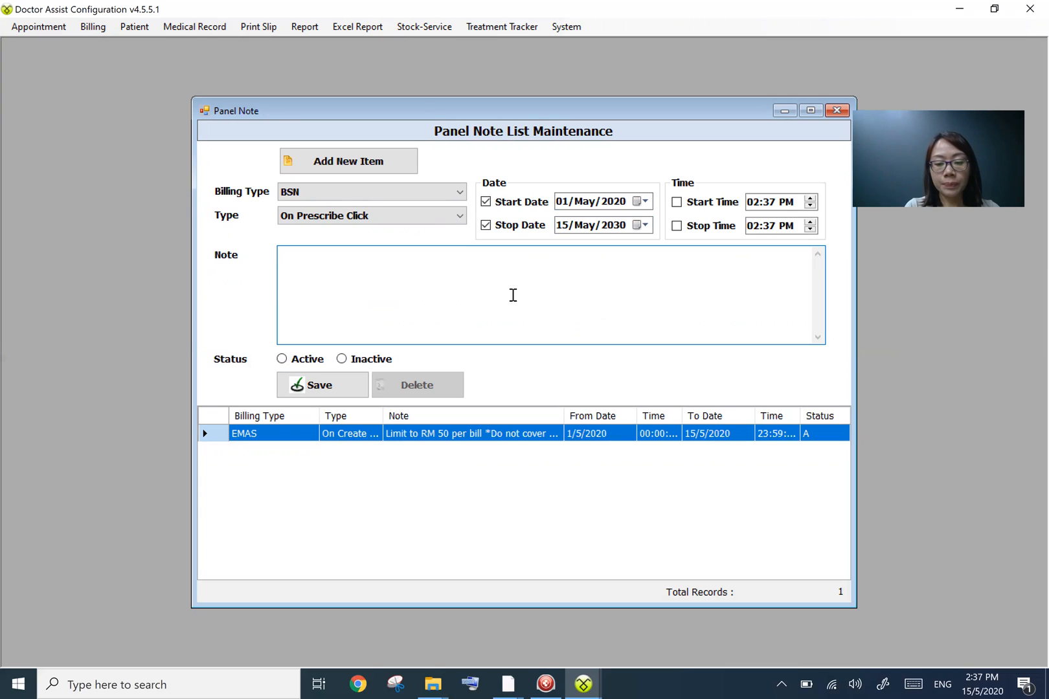
{"action": "type", "text": "Llim"}
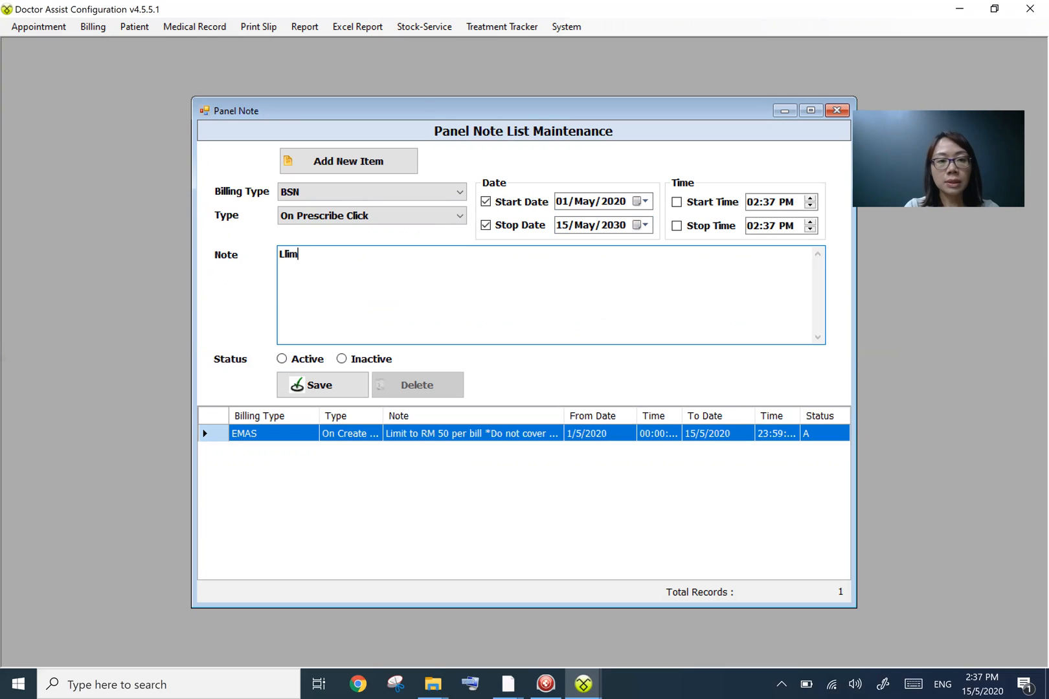
{"action": "key", "text": "BackSpace"}
{"action": "key", "text": "BackSpace"}
{"action": "key", "text": "BackSpace"}
{"action": "type", "text": "imit t"}
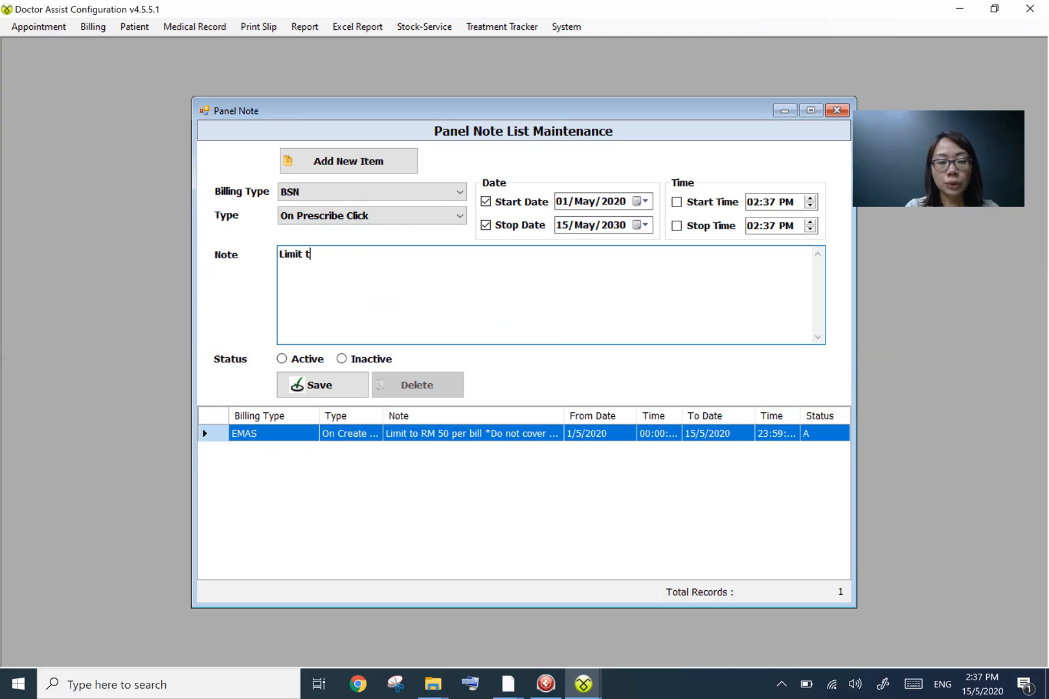
{"action": "type", "text": "o RM 100 per "}
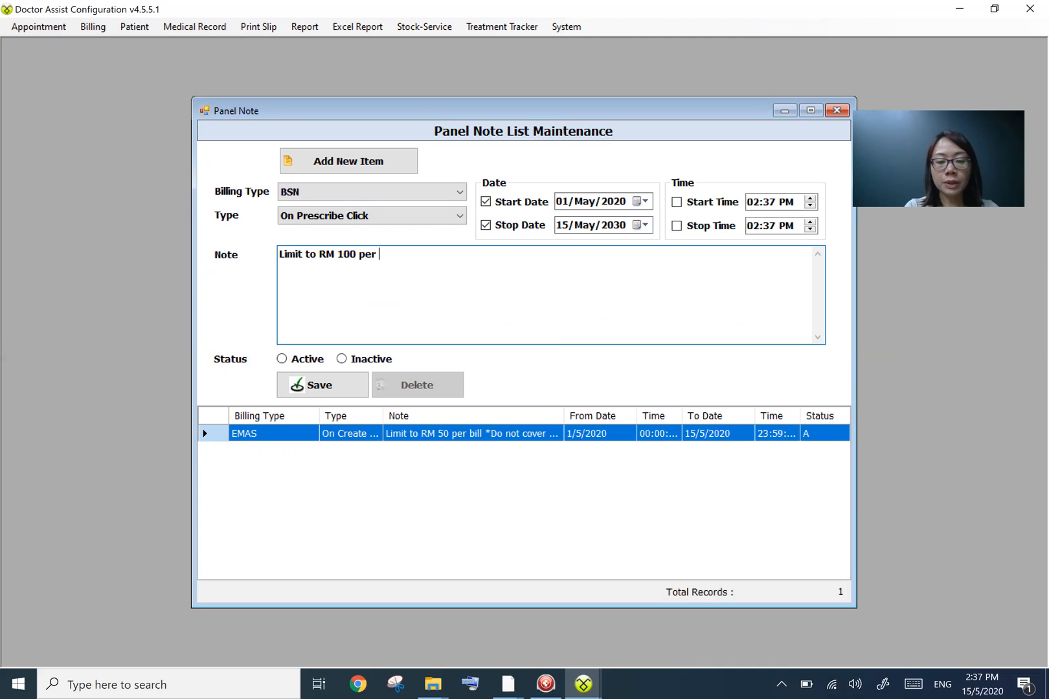
{"action": "type", "text": "bill"}
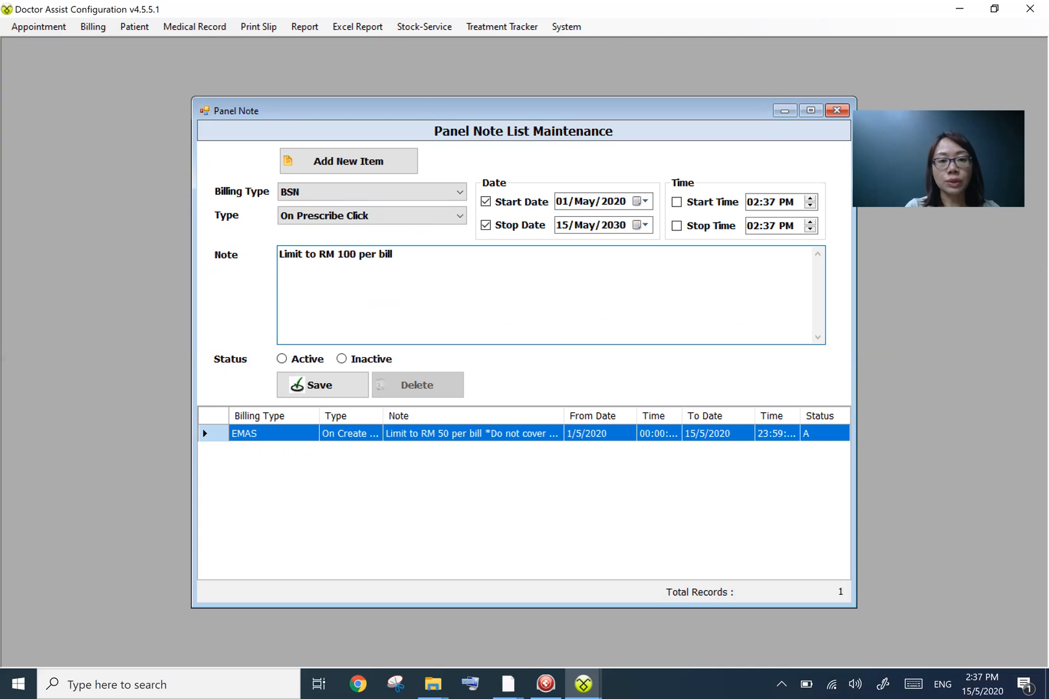
{"action": "left_click", "coordinate": [294, 362]}
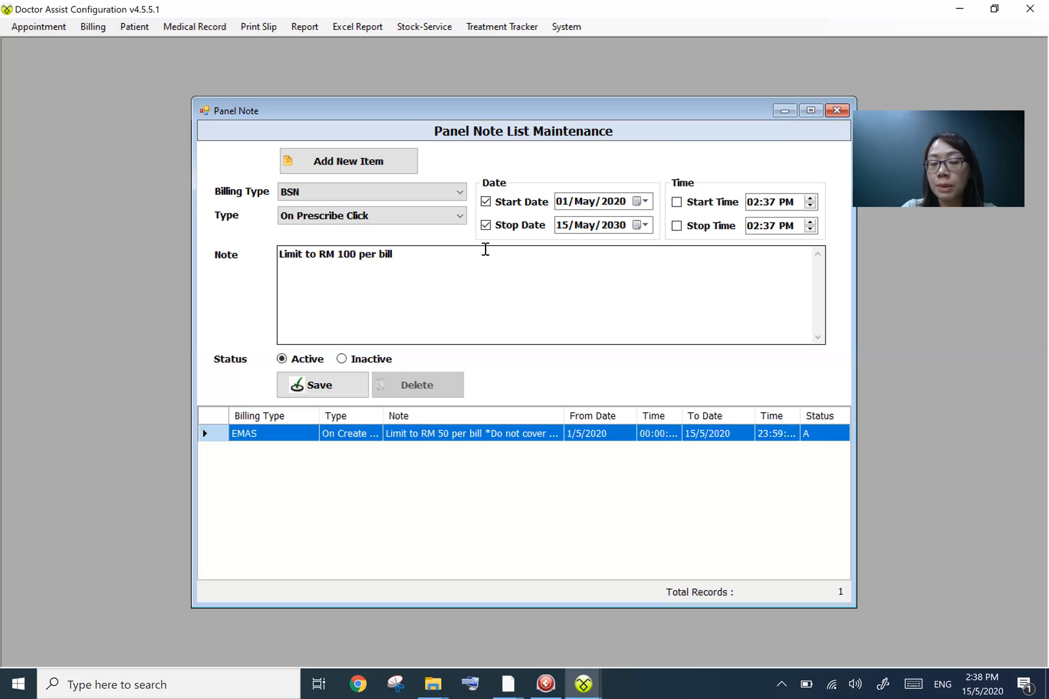
- Browse the note type options, then close the Panel Note window without saving
{"action": "left_click", "coordinate": [461, 216]}
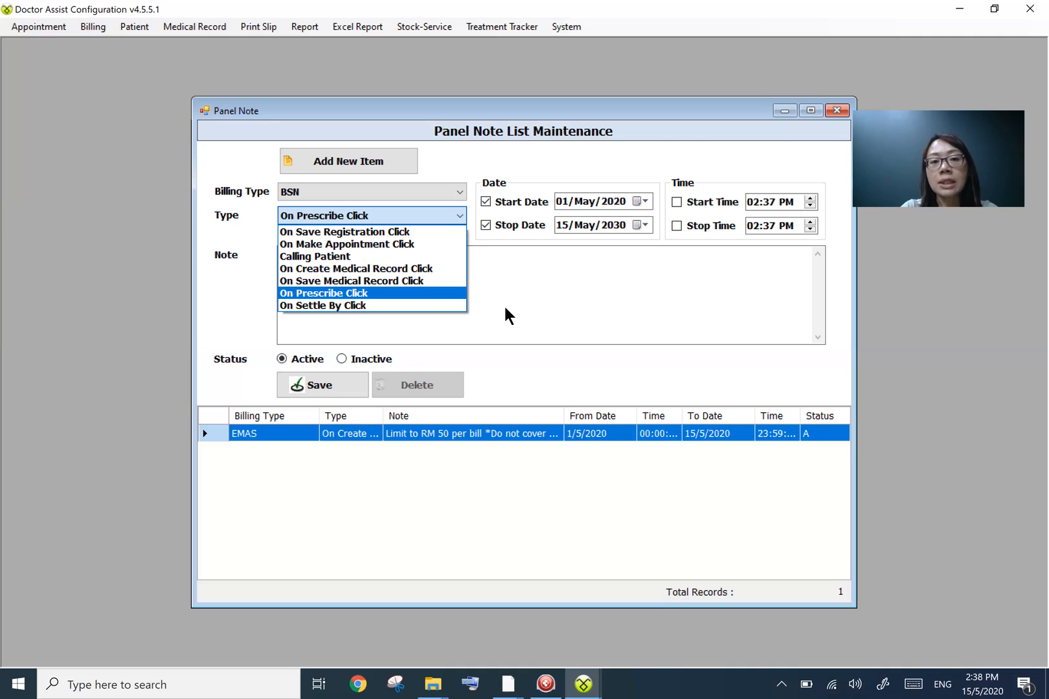
{"action": "left_click", "coordinate": [530, 298]}
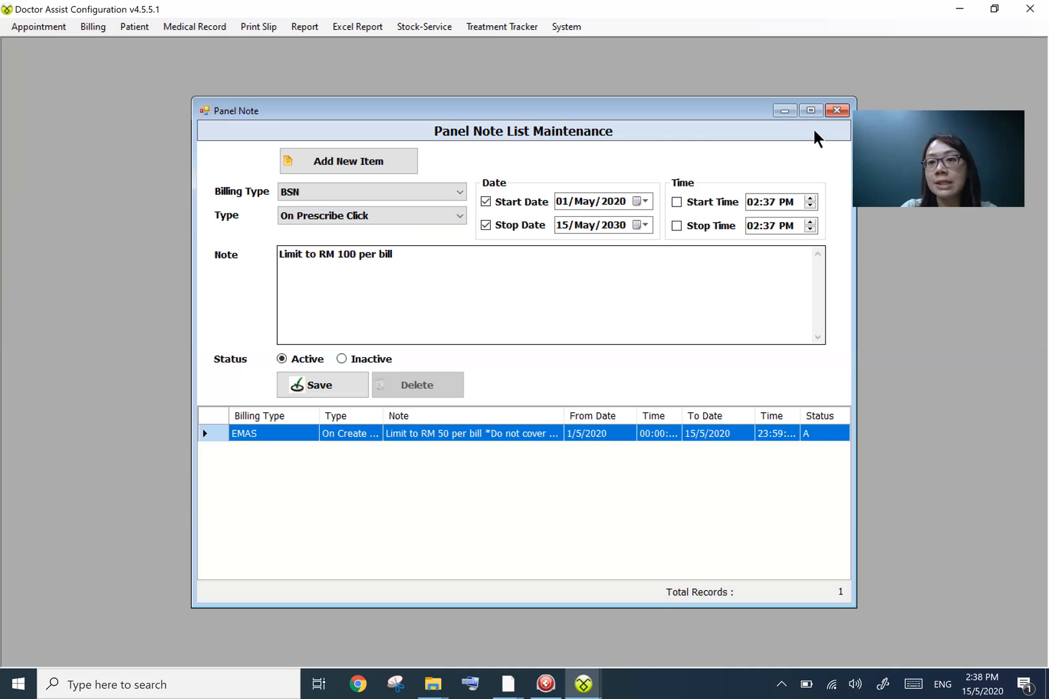
{"action": "key", "text": "Escape"}
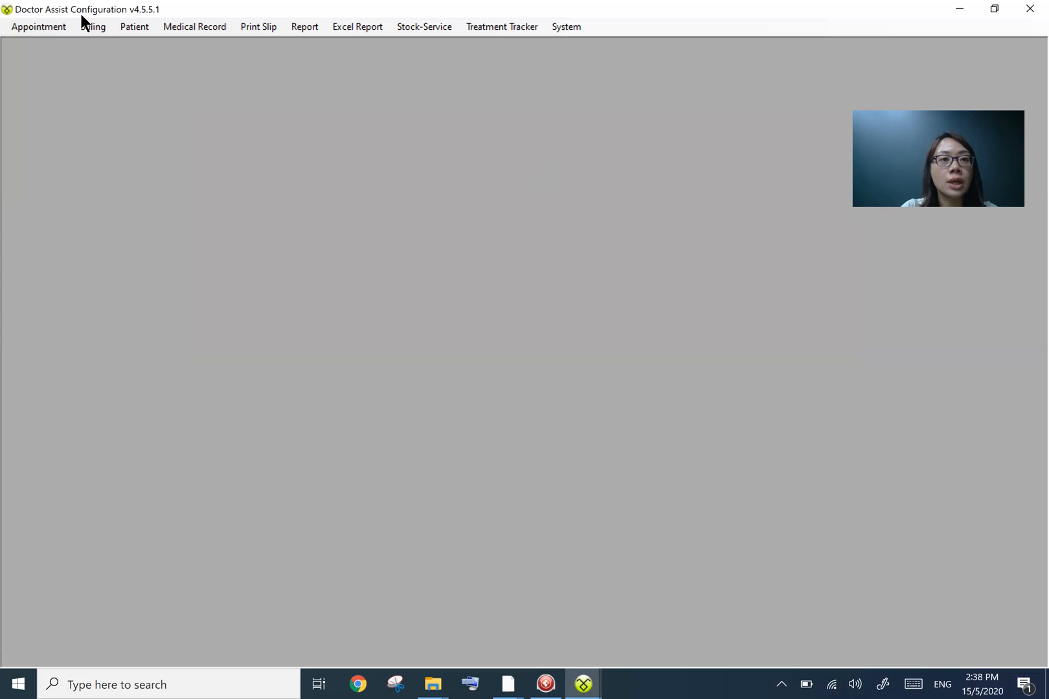
- Open Billing Type Maintenance and add a new billing type named Company ABC with code 28
{"action": "left_click", "coordinate": [98, 27]}
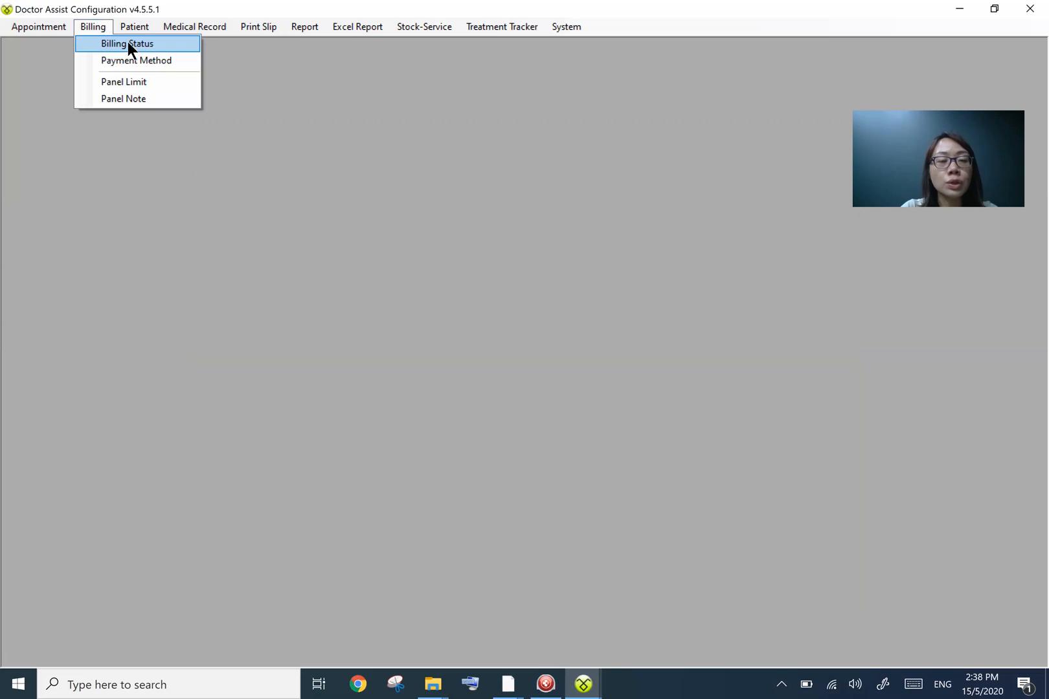
{"action": "left_click", "coordinate": [127, 43]}
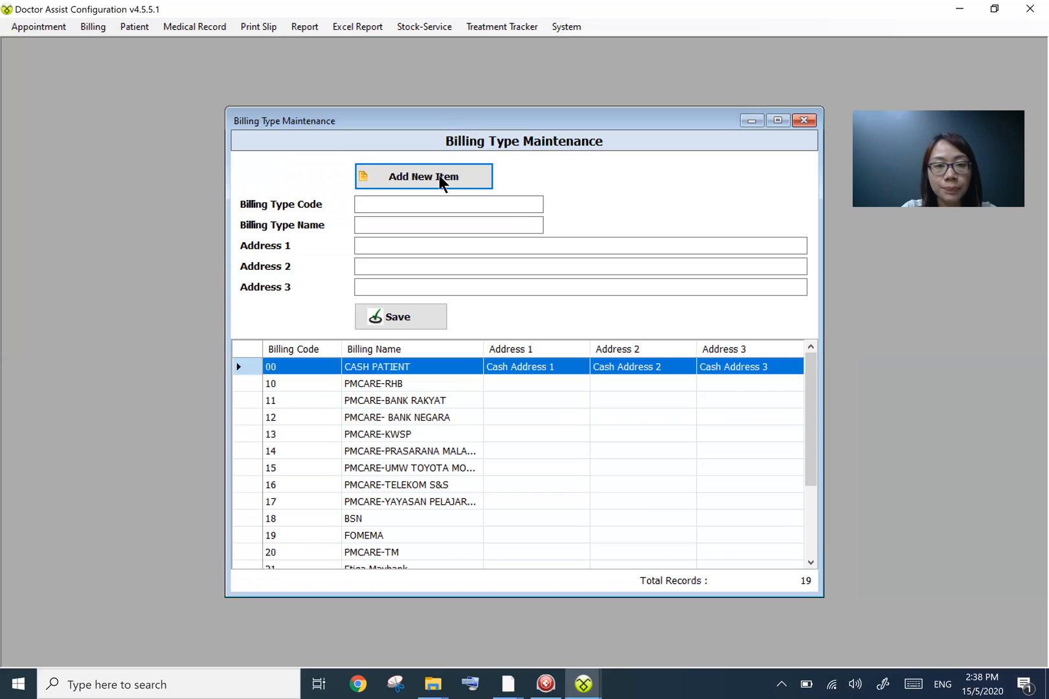
{"action": "scroll", "coordinate": [391, 455], "scroll_direction": "down", "scroll_amount": 2}
{"action": "scroll", "coordinate": [393, 458], "scroll_direction": "down", "scroll_amount": 1}
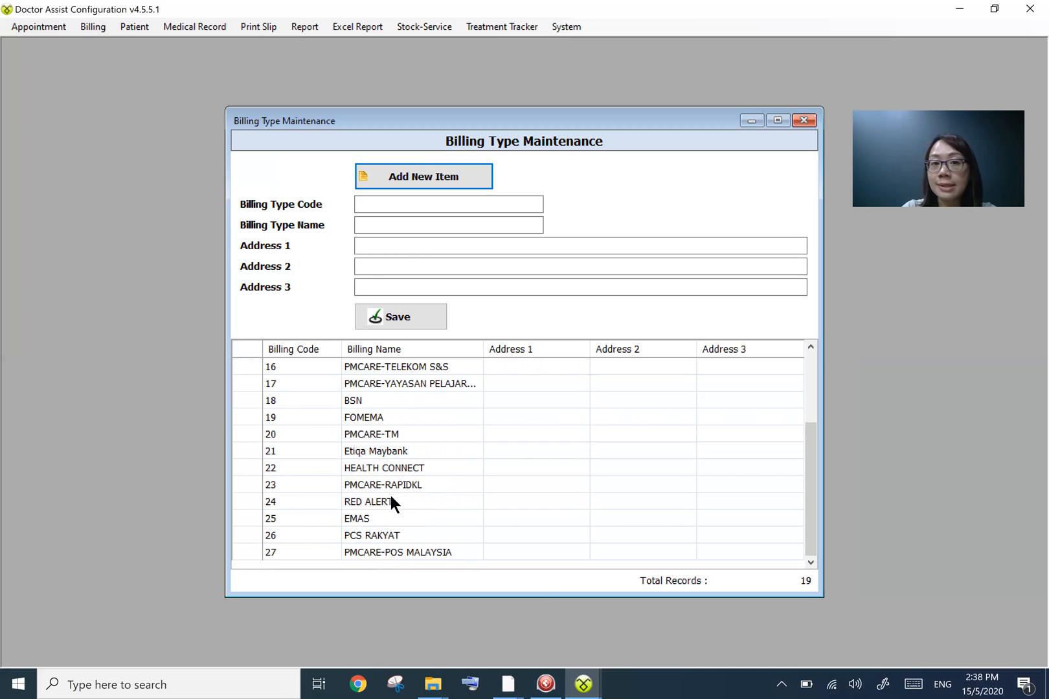
{"action": "left_click", "coordinate": [412, 179]}
{"action": "left_click", "coordinate": [377, 222]}
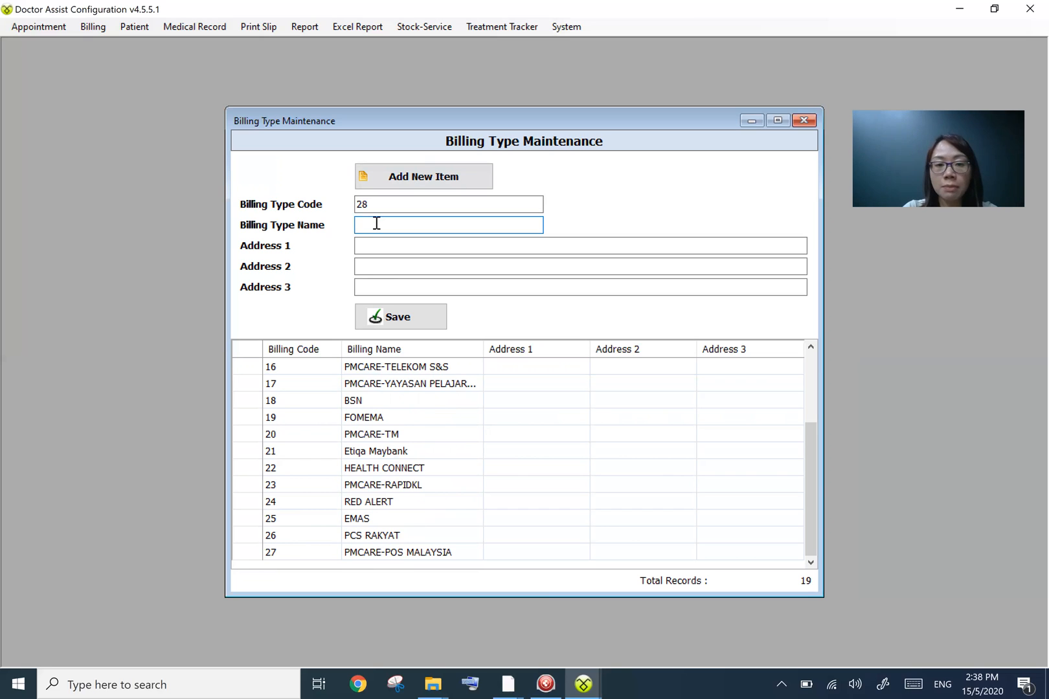
{"action": "type", "text": "Com"}
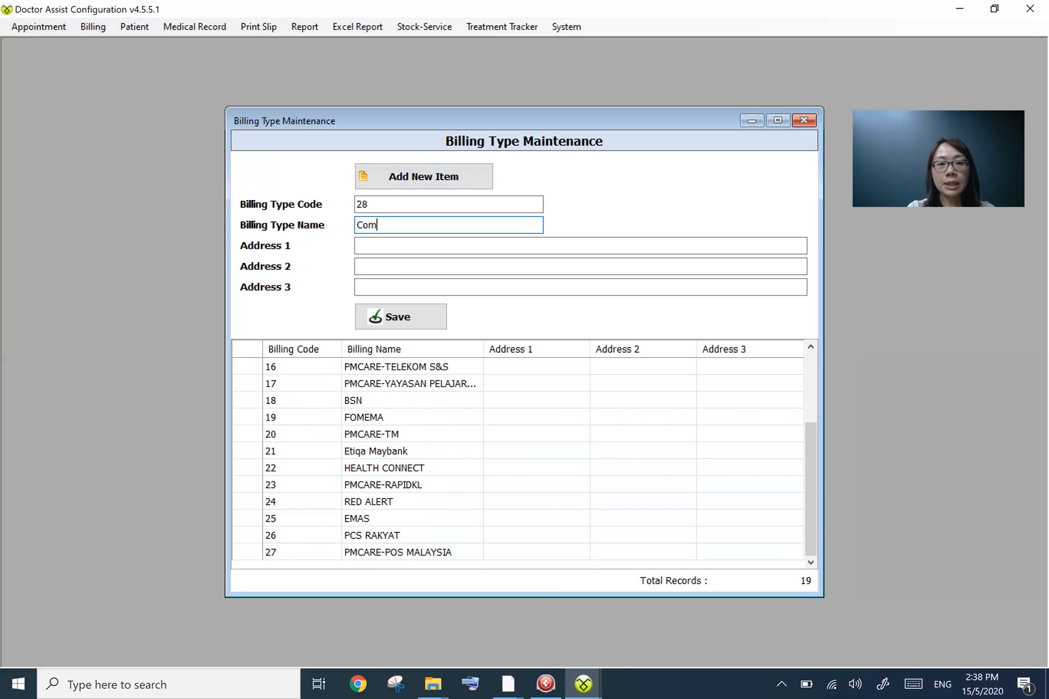
{"action": "type", "text": "p"}
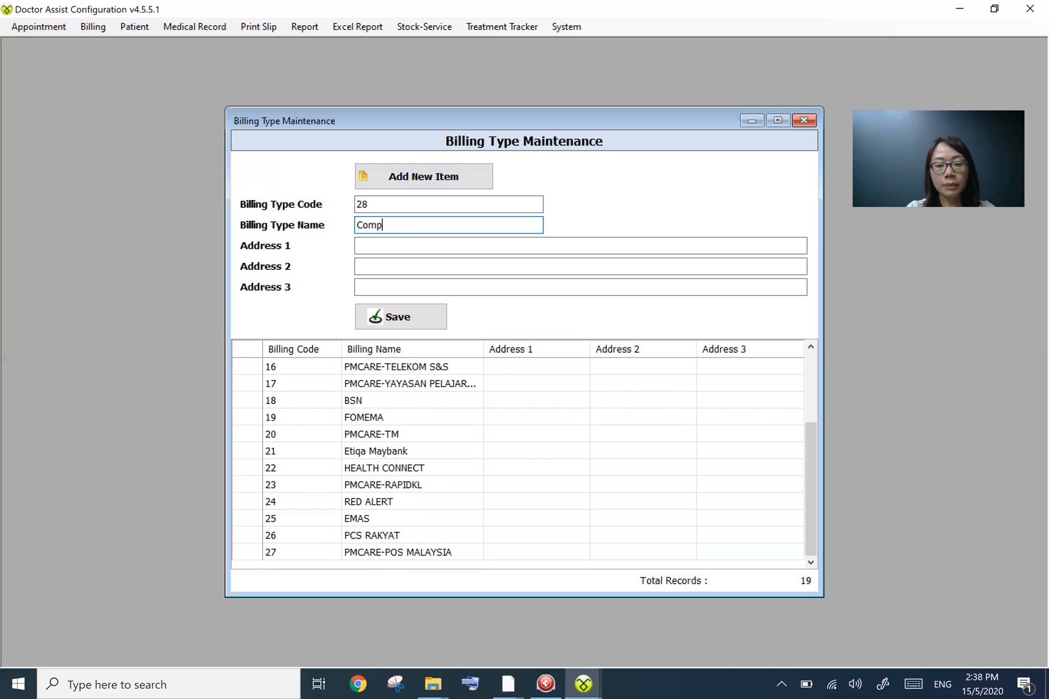
{"action": "type", "text": "any ABC"}
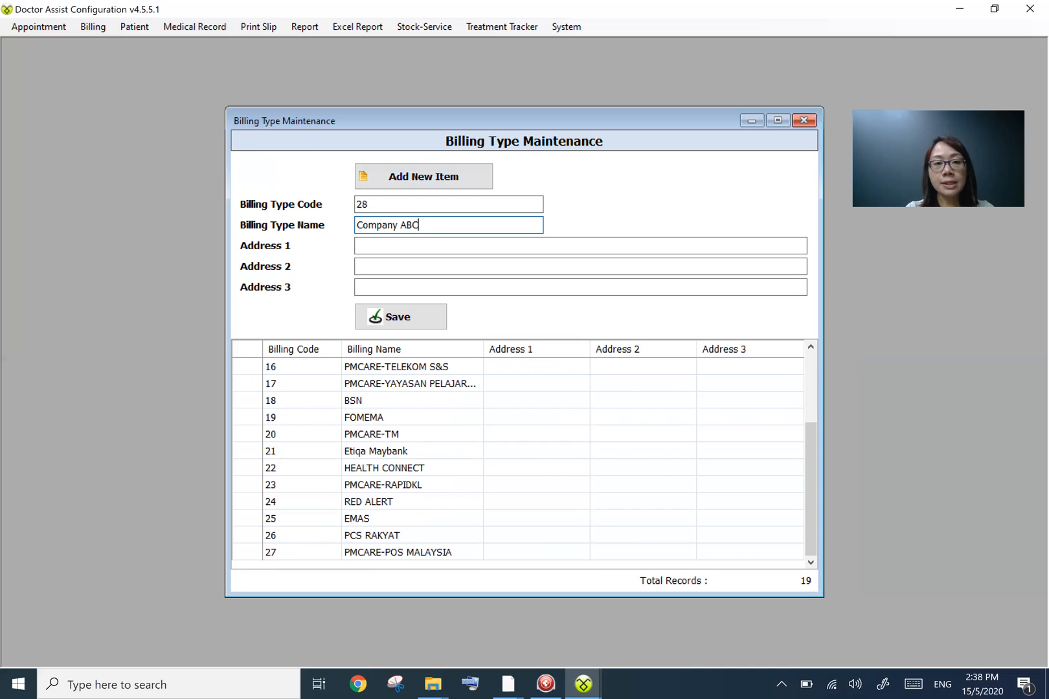
- Set the new billing type's Address 1 to Jalan ABC and save it
{"action": "left_click", "coordinate": [428, 246]}
{"action": "type", "text": "Jalan ABC"}
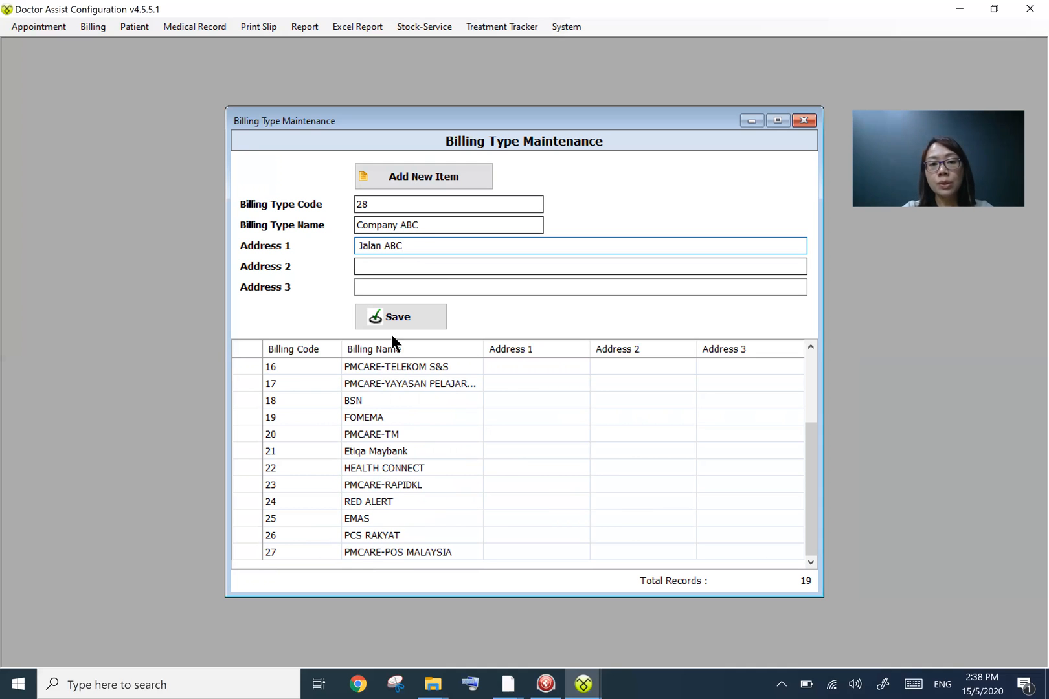
{"action": "left_click", "coordinate": [412, 315]}
{"action": "left_click", "coordinate": [582, 386]}
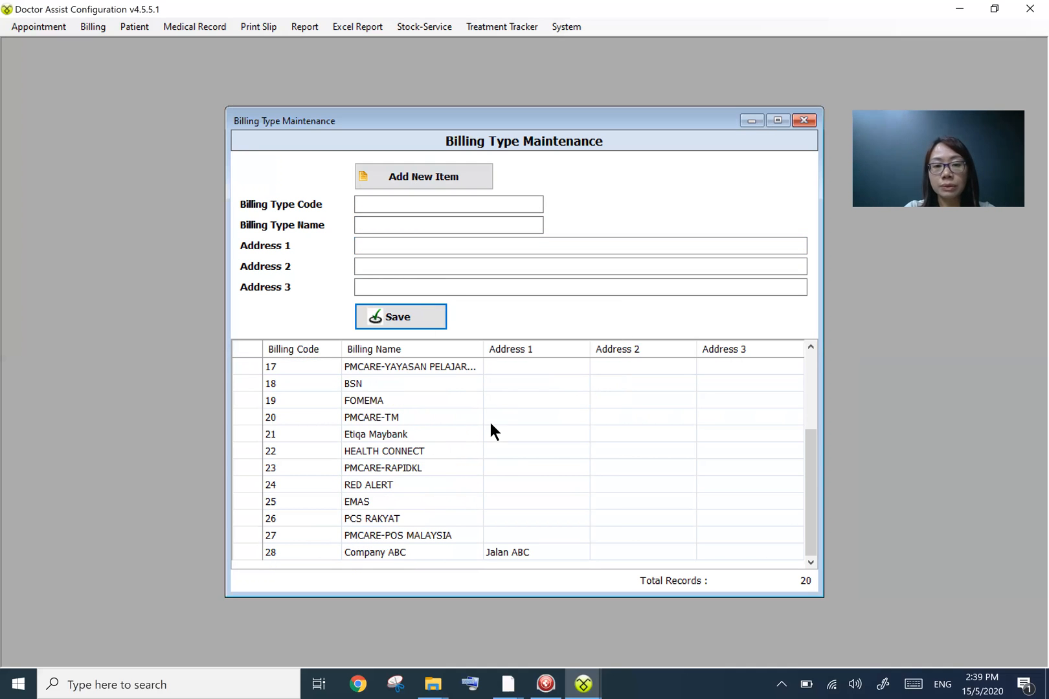
- Select the Company ABC entry in the list, then close the Billing Type Maintenance window
{"action": "left_click", "coordinate": [380, 554]}
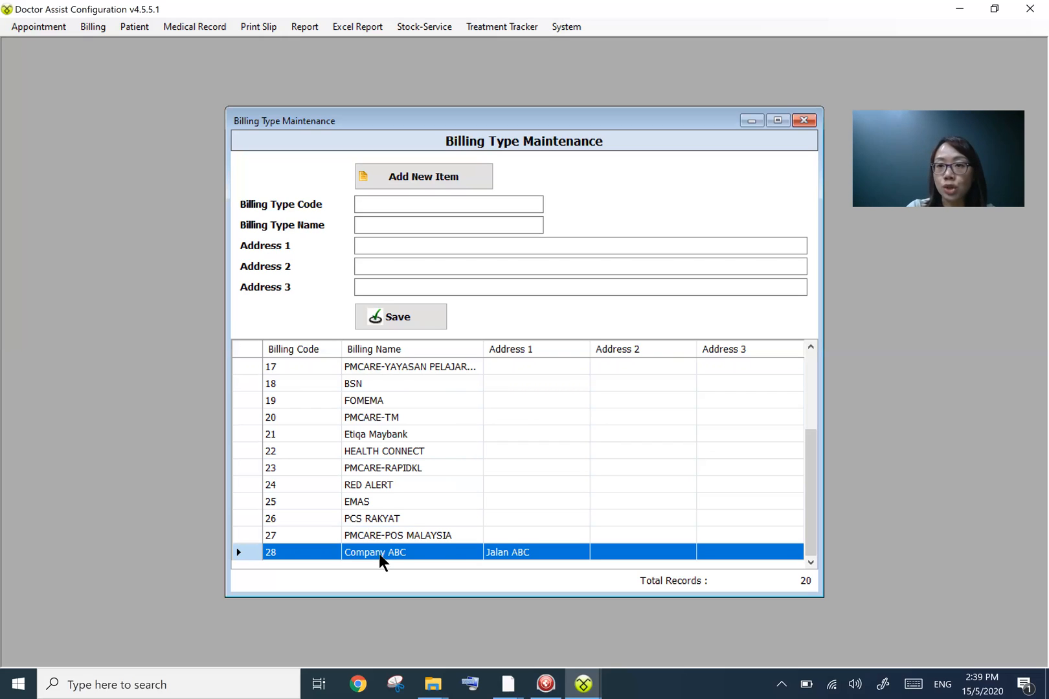
{"action": "left_click", "coordinate": [804, 120]}
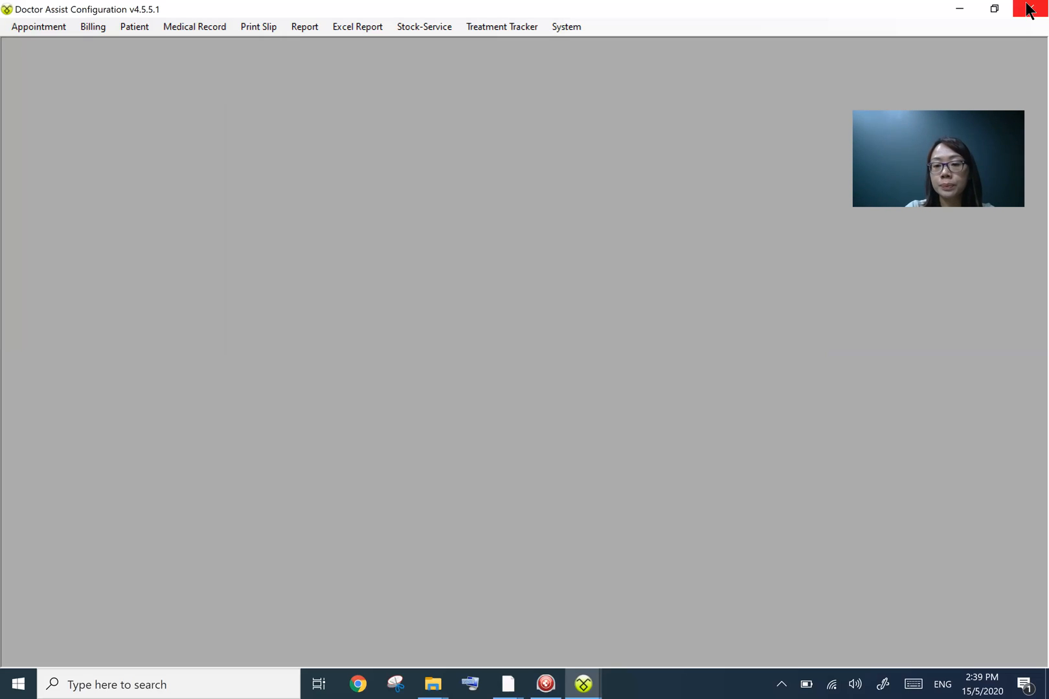
{"action": "left_click", "coordinate": [1027, 7]}
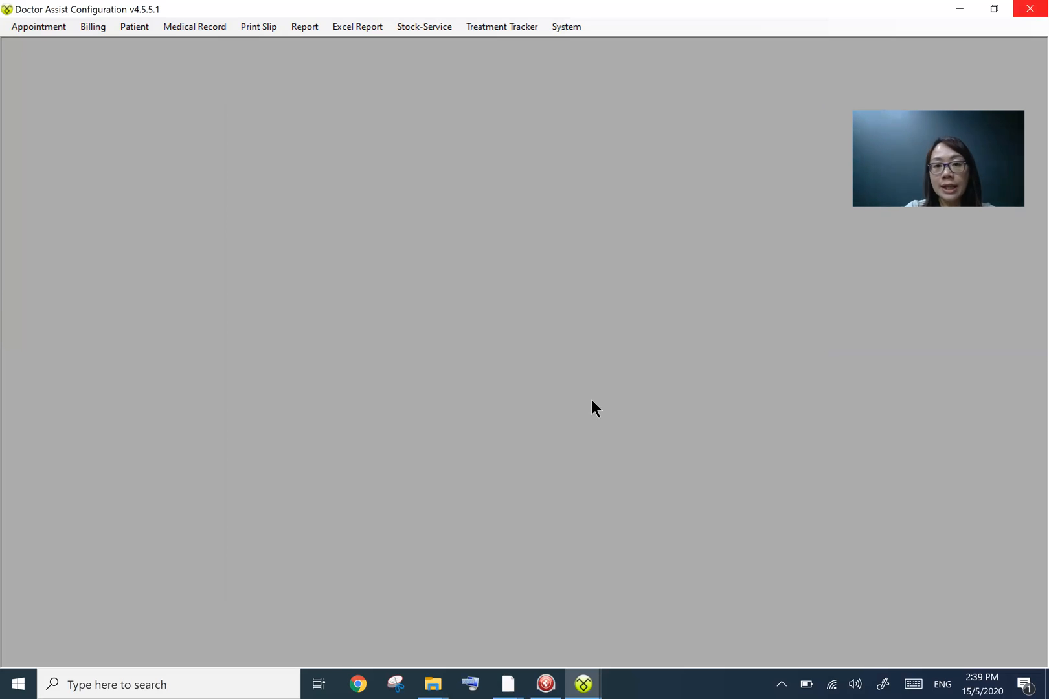